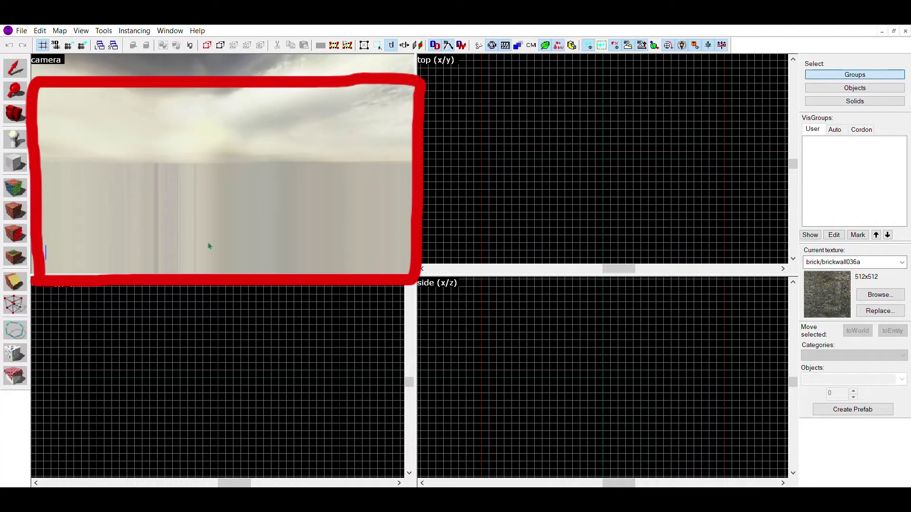
Step: Create a 512 × 512 × 64 ground block with the nature/blendgrassdirt01_noprop grass texture
click(880, 295)
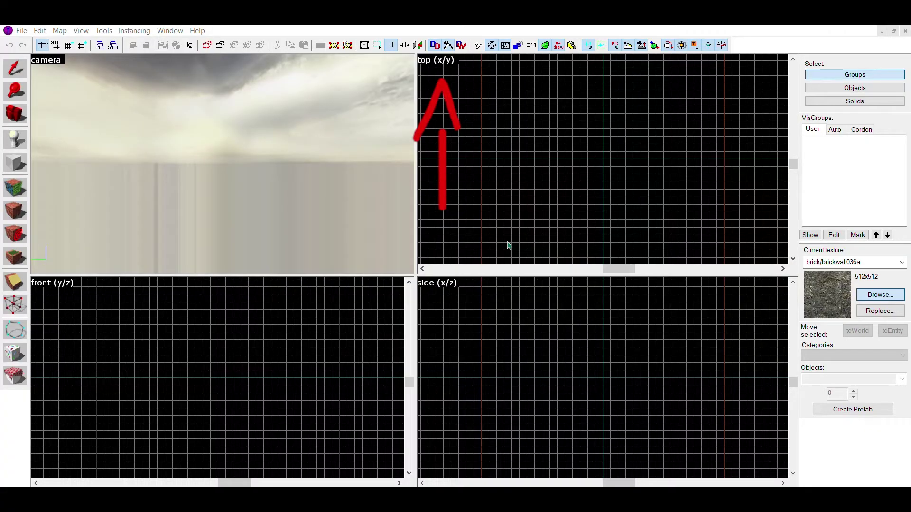
drag(479, 158, 545, 222)
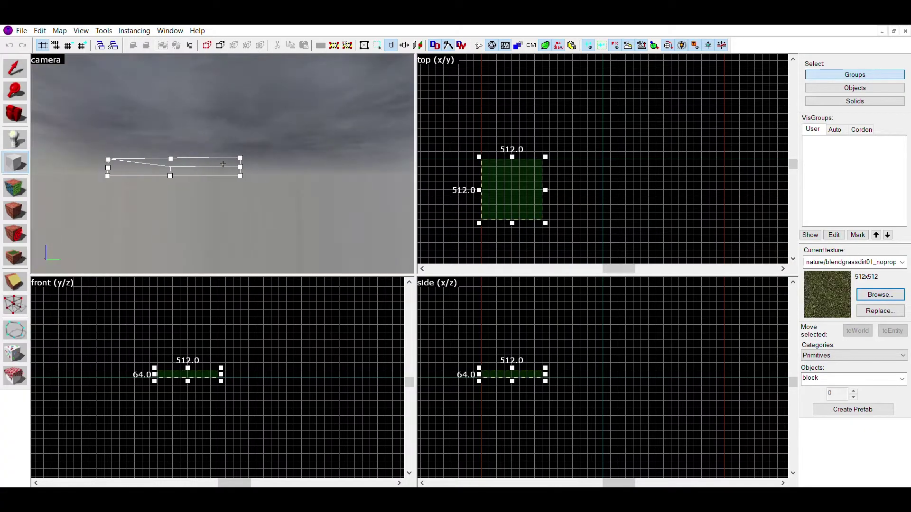
key(w)
key(d)
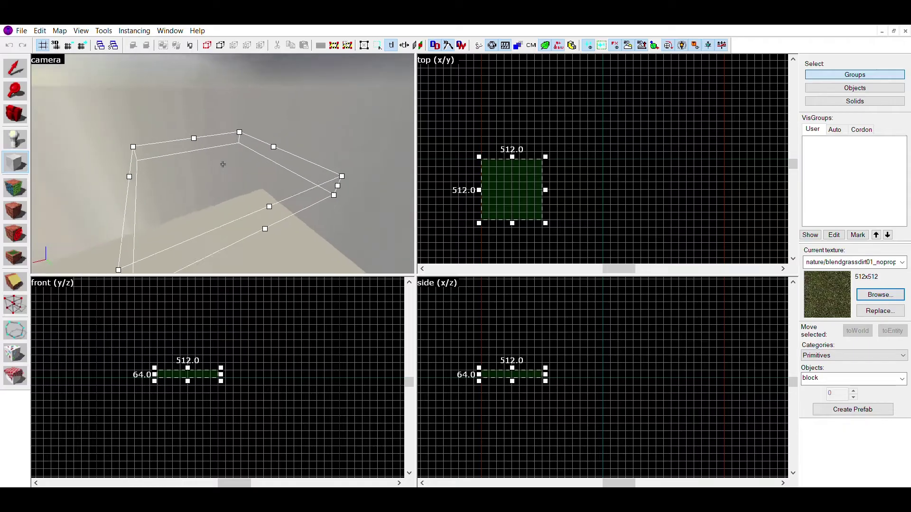
key(d)
key(d)
key(a)
key(a)
key(z)
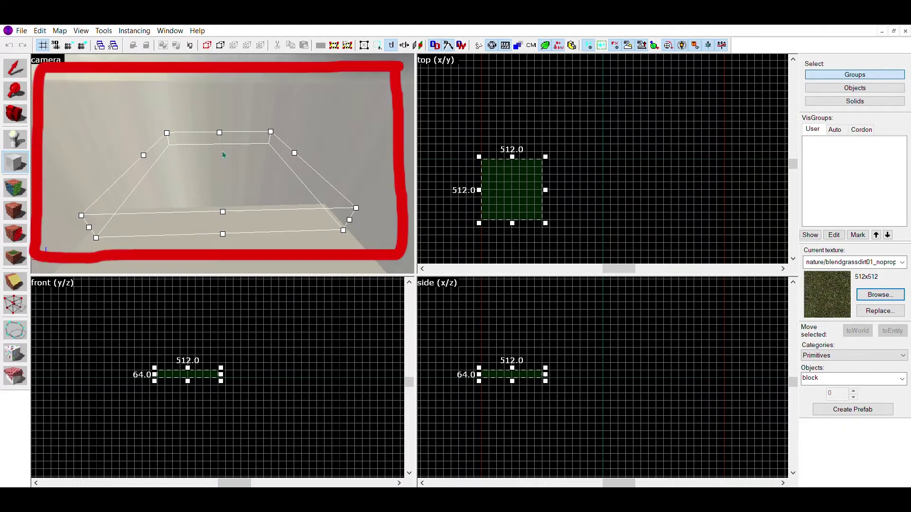
key(Return)
key(shift+s)
key(Escape)
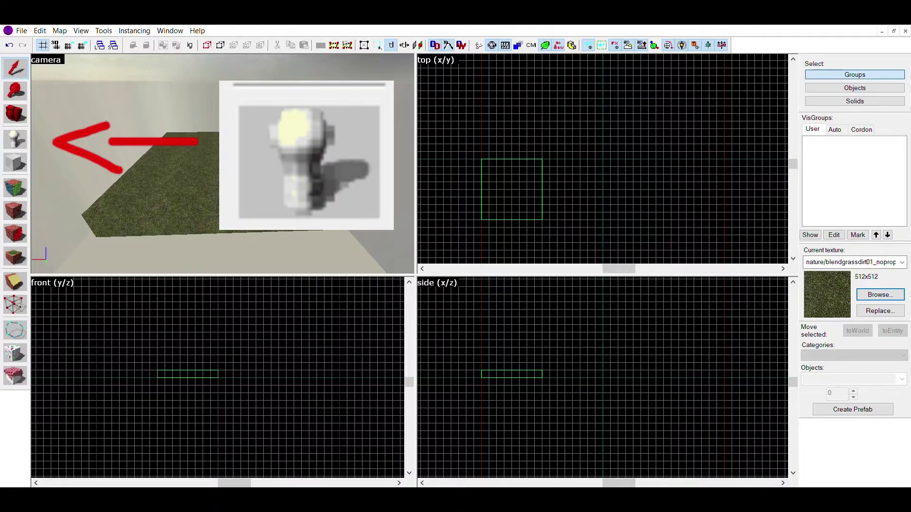
Step: Place an info_player_start entity on top of the grass ground block
click(209, 167)
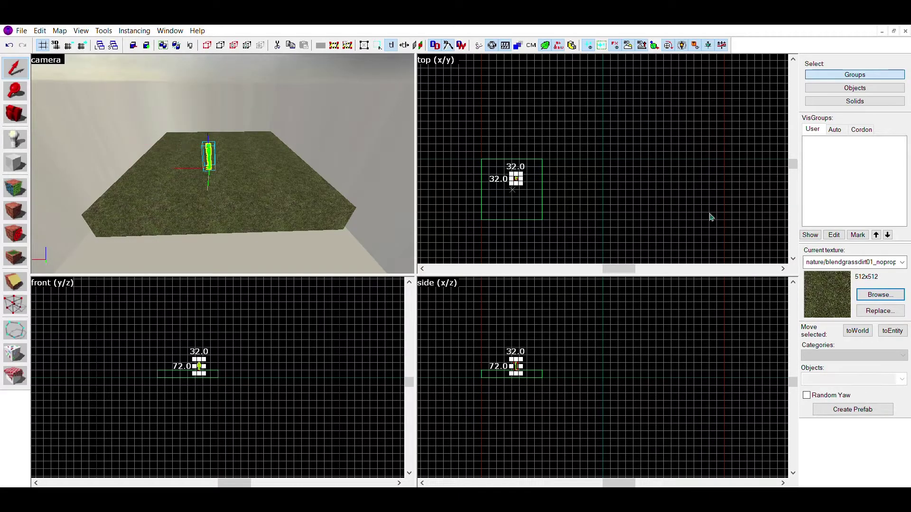
key(z)
key(w)
key(d)
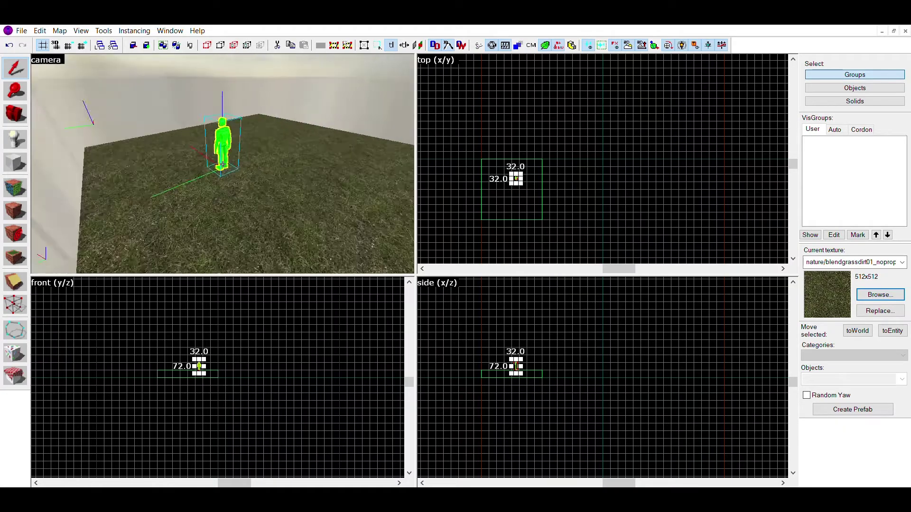
key(w)
key(a)
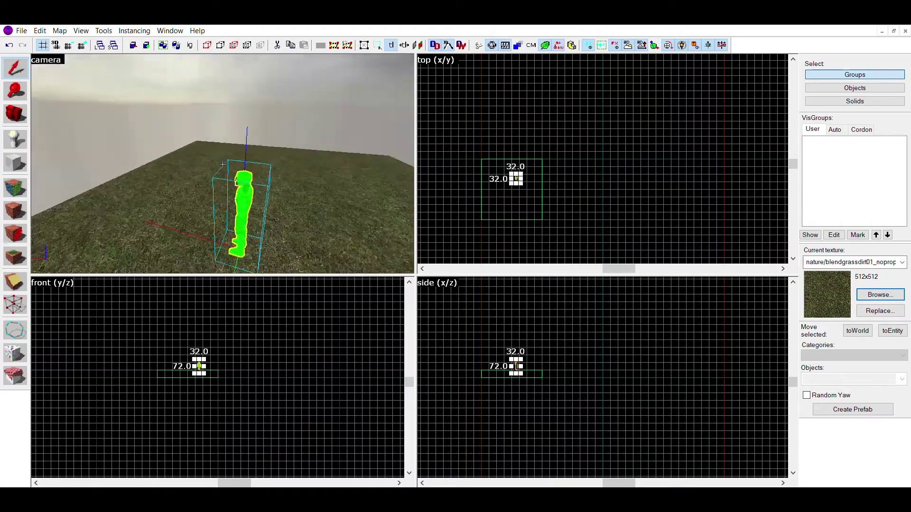
key(s)
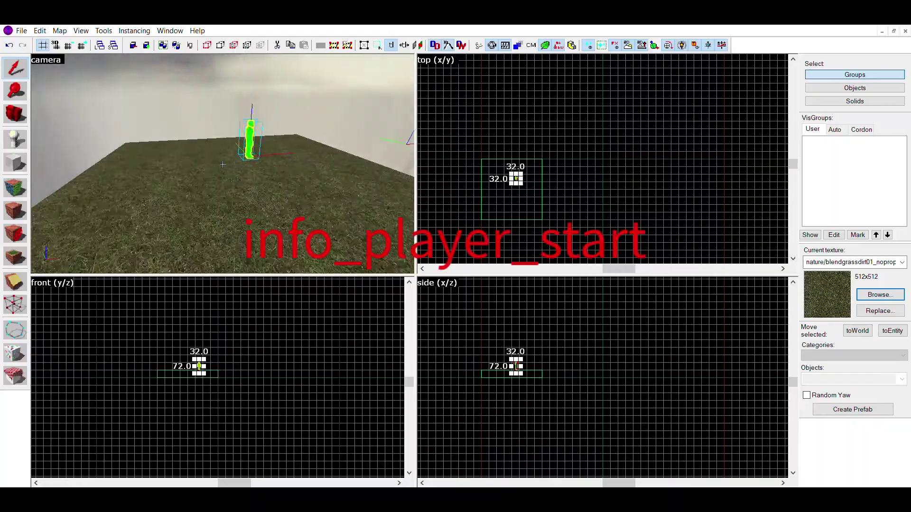
key(a)
key(z)
key(Escape)
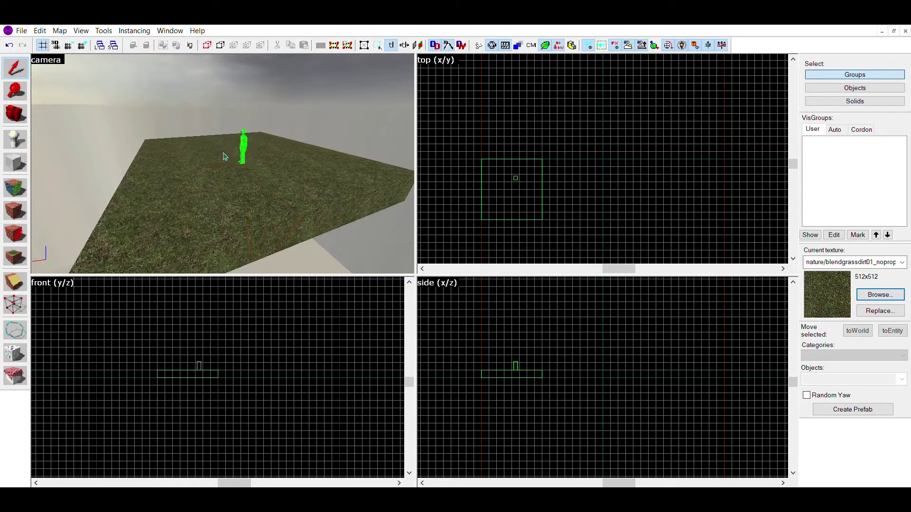
Step: Make dev/dev_measuregeneric01 the current texture and reduce the grid size for building walls
click(879, 293)
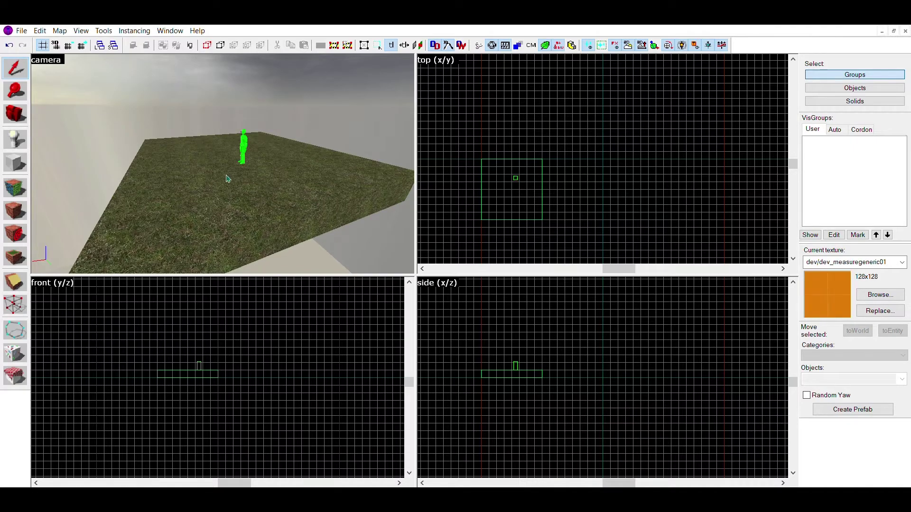
click(201, 178)
click(15, 162)
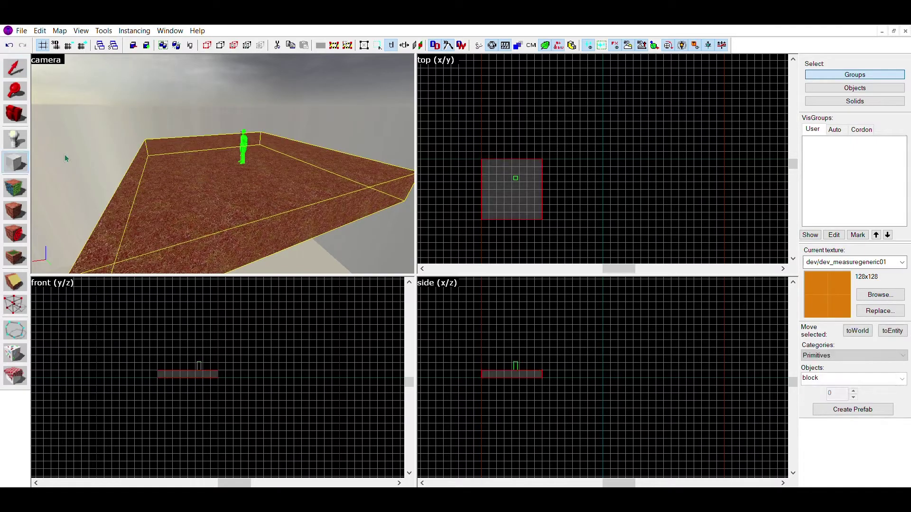
scroll(507, 205, up, 1)
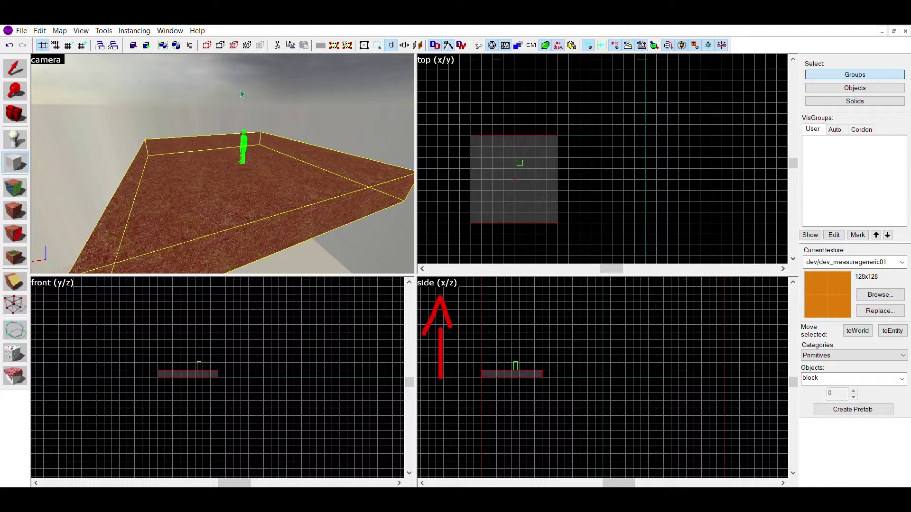
click(69, 41)
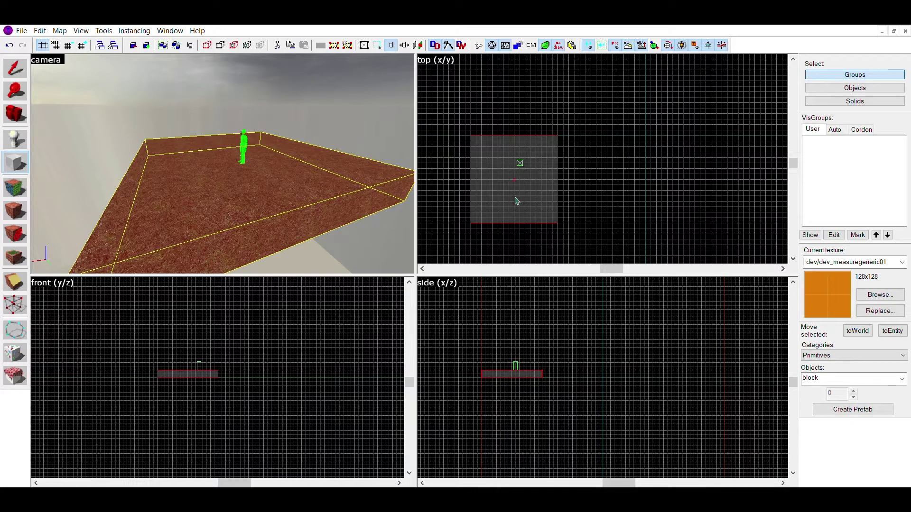
Step: Create a wall block 256 long, 32 thick and 128 high along the ground's edge, starting at its corner
scroll(504, 201, up, 1)
drag(458, 226, 524, 212)
scroll(504, 363, up, 3)
drag(504, 362, 504, 306)
key(z)
key(w)
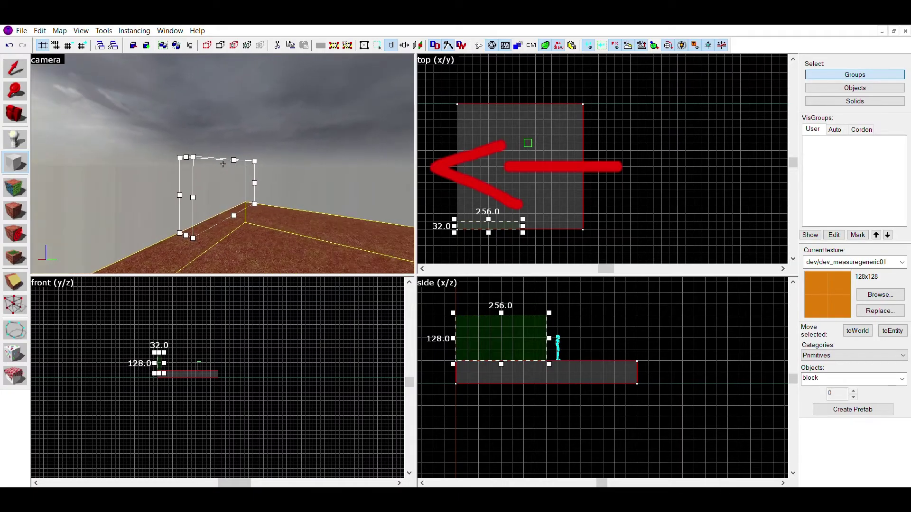
key(Return)
key(shift+s)
key(Escape)
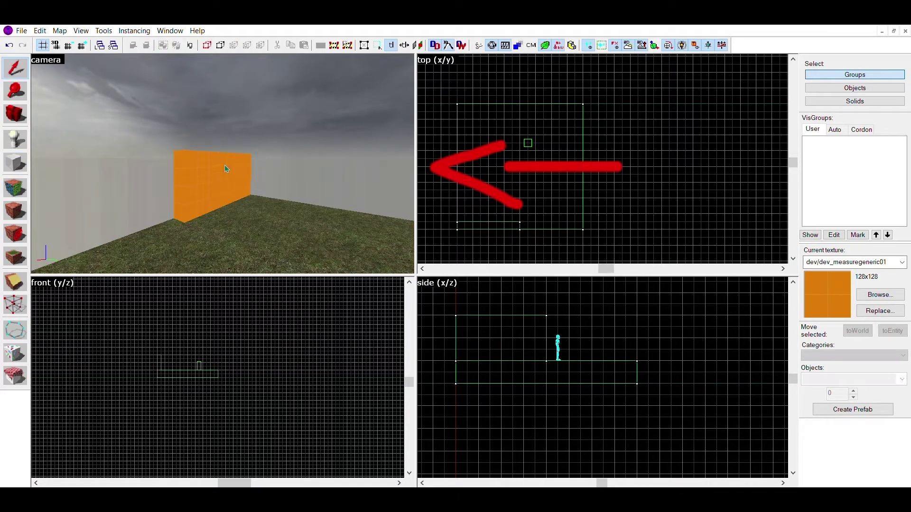
Step: Create a second wall block, 256 long, 32 thick and 128 high, at right angles to the first wall's inner end
click(226, 168)
click(15, 162)
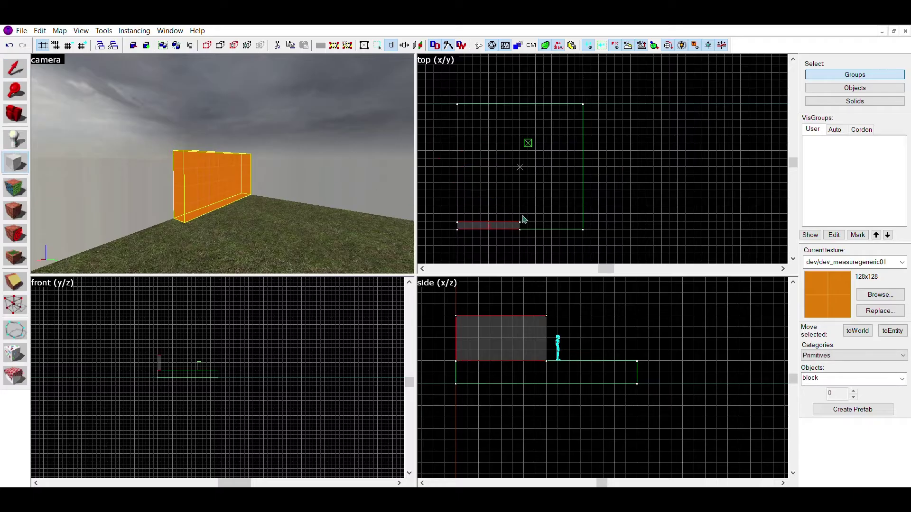
drag(524, 223, 528, 153)
key(z)
key(d)
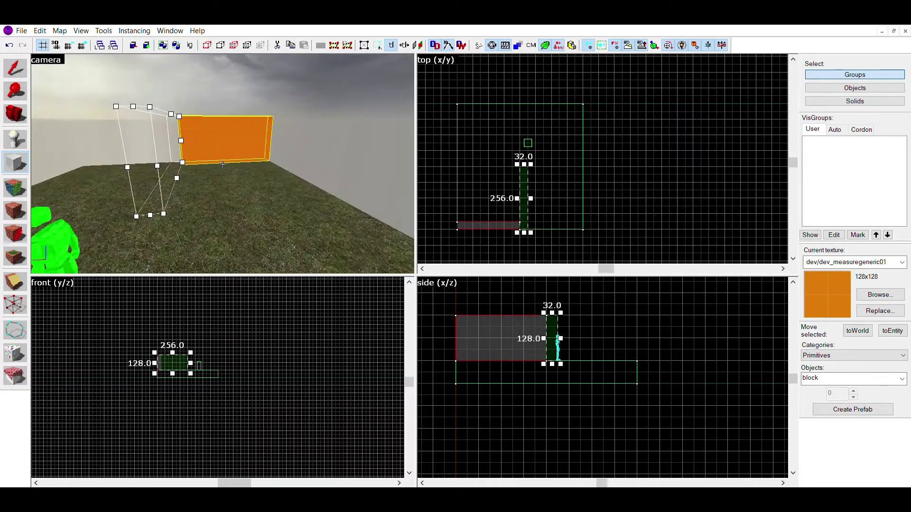
key(d)
key(a)
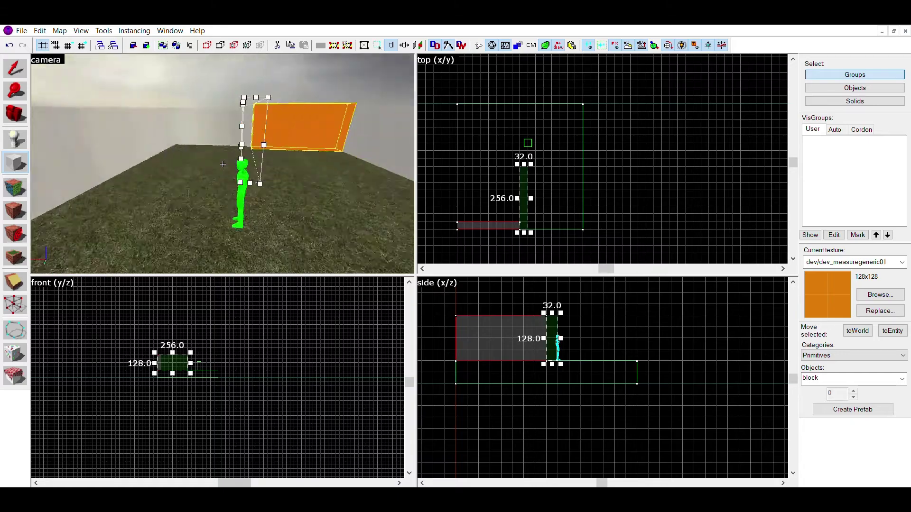
key(a)
key(d)
key(z)
key(Return)
key(shift+s)
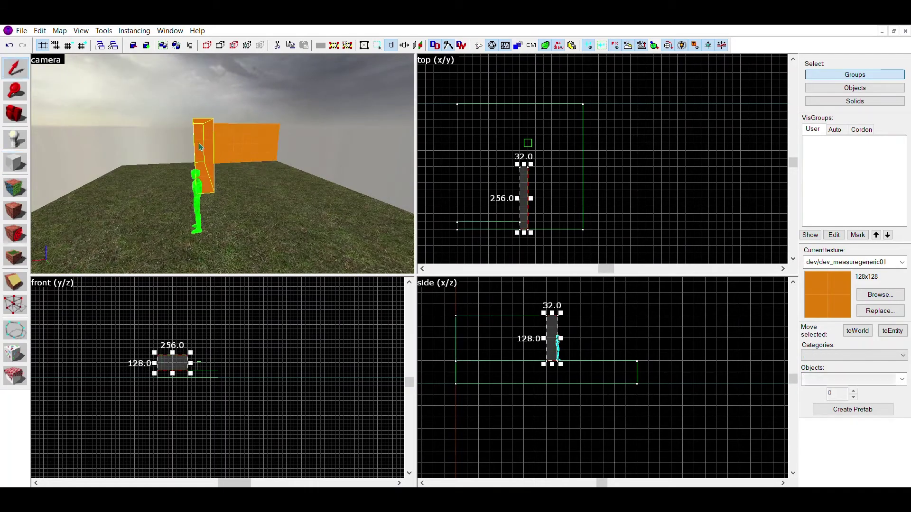
Step: Create two wall segments about 64 units wide opposite the first wall, leaving a doorway gap between them
key(shift+b)
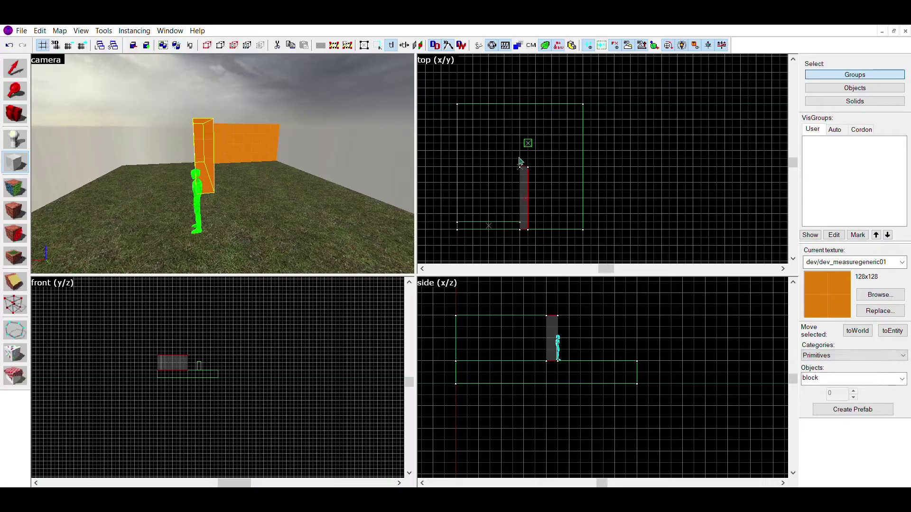
drag(521, 163, 475, 166)
key(Return)
key(Return)
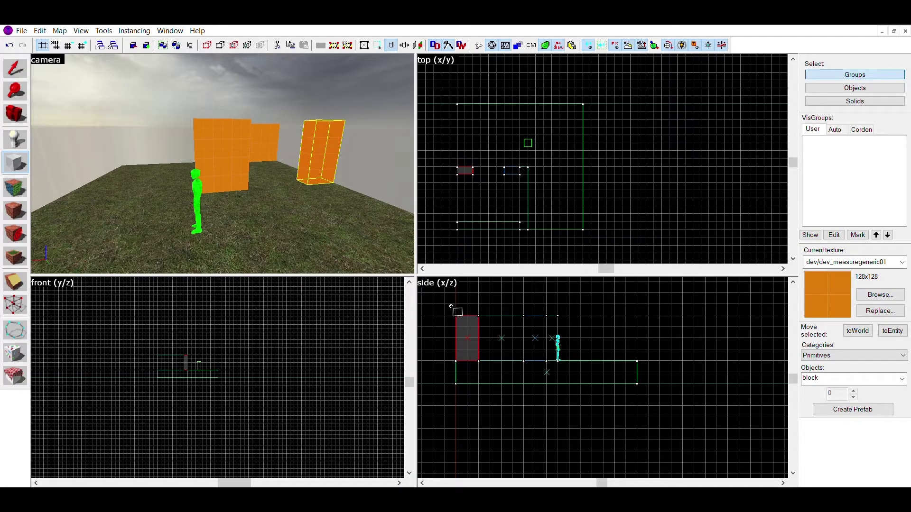
Step: Close the remaining open side with a wall block about 32 thick between the first wall and the corner doorway segment
drag(454, 317, 549, 301)
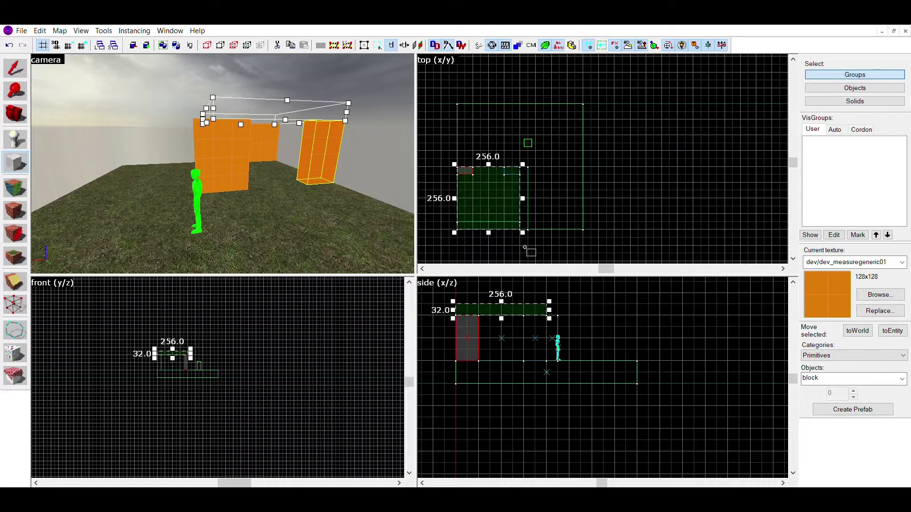
click(528, 196)
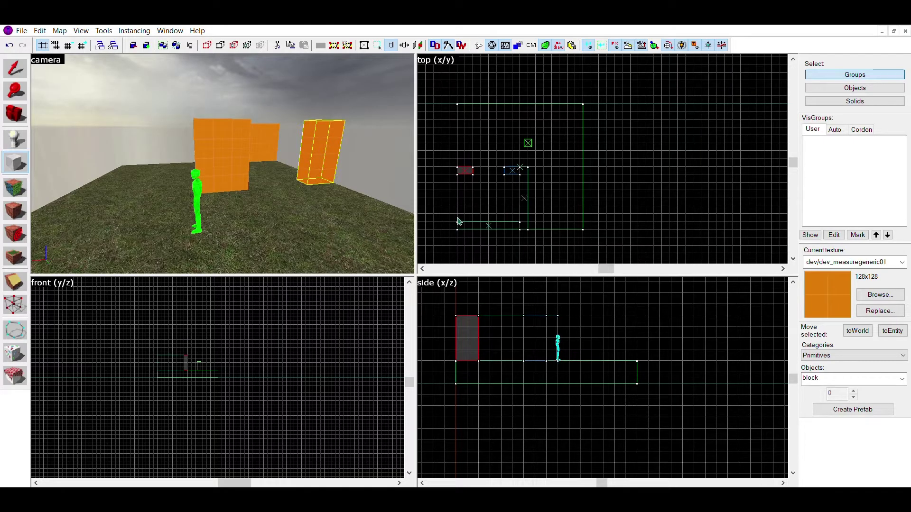
drag(458, 220, 465, 169)
key(Return)
Step: Create a 288 × 256 × 32 roof block resting on top of all the walls
drag(457, 227, 528, 167)
drag(514, 326, 515, 314)
drag(509, 348, 509, 310)
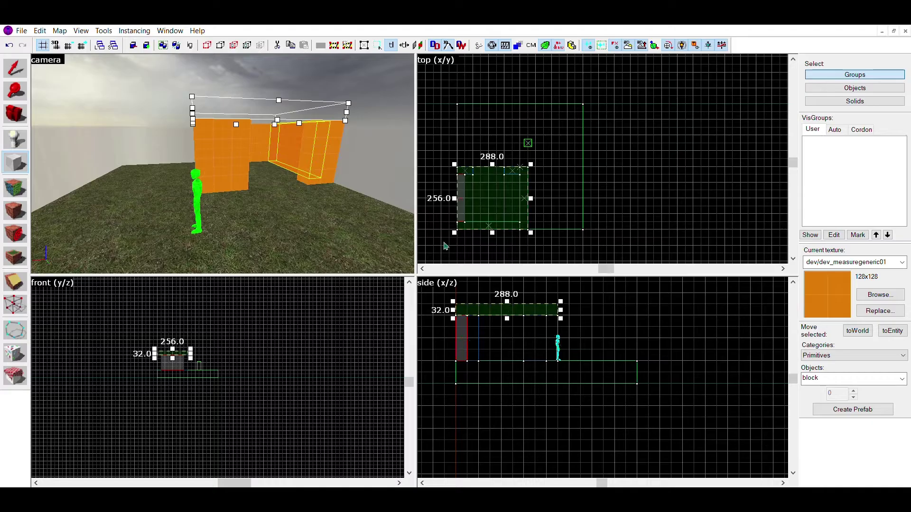
key(Return)
key(shift+s)
key(Escape)
key(z)
key(d)
key(a)
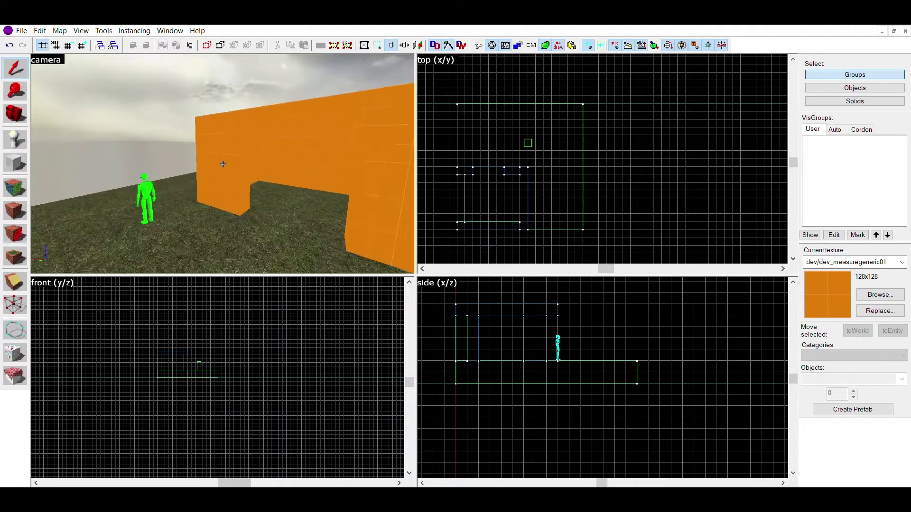
key(d)
key(z)
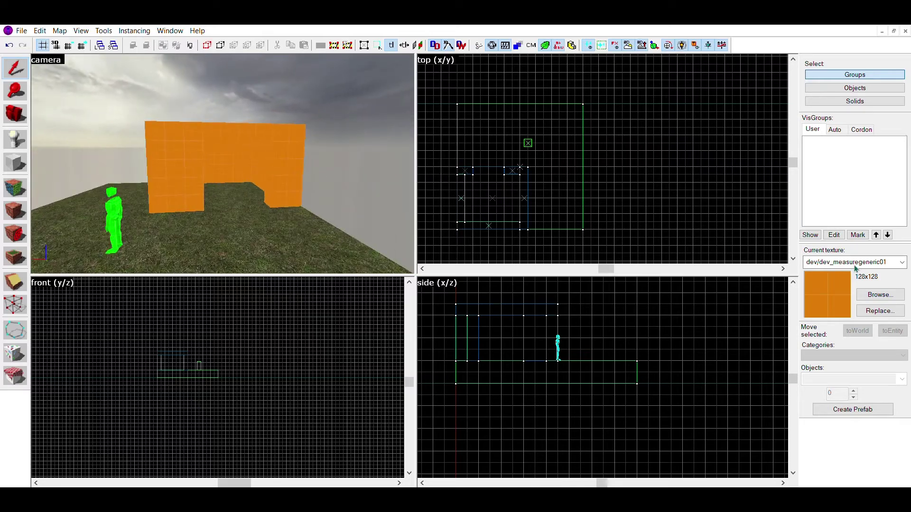
Step: Choose the dev/dev_measuregeneric01b texture and apply it to the underside face of the roof
click(880, 295)
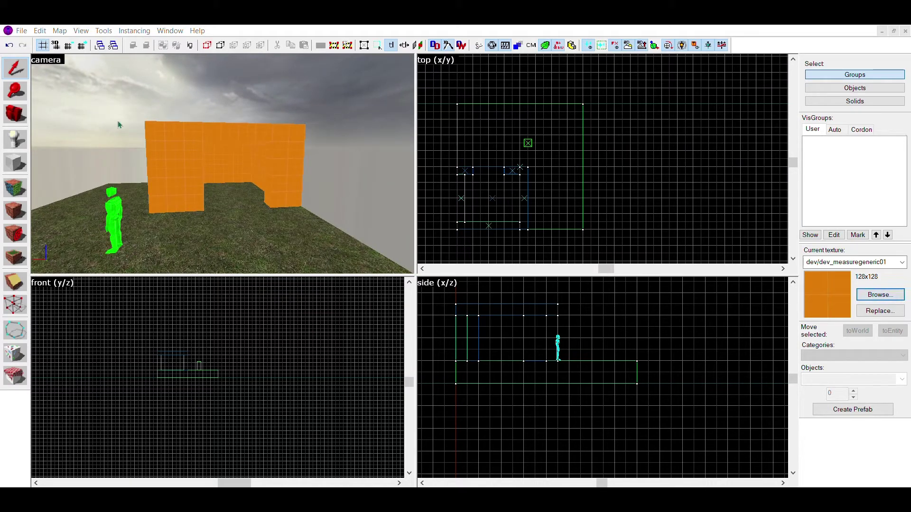
double_click(546, 325)
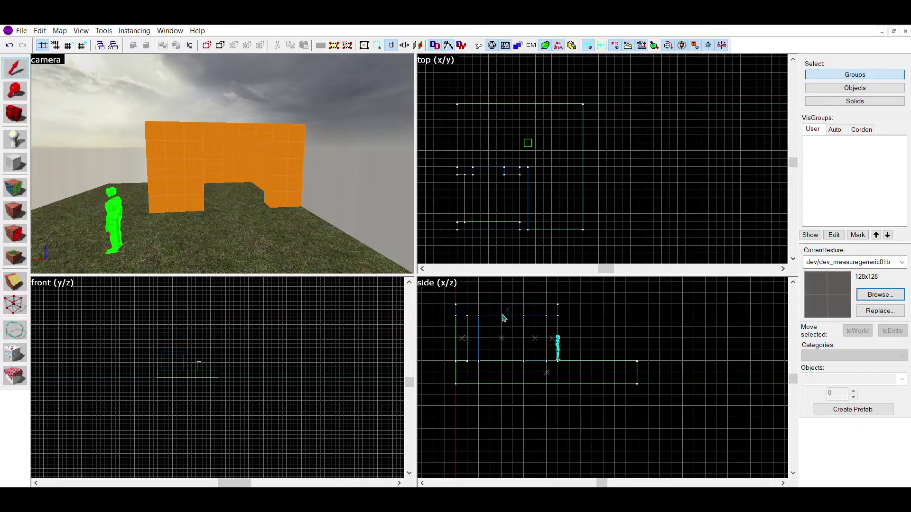
click(15, 188)
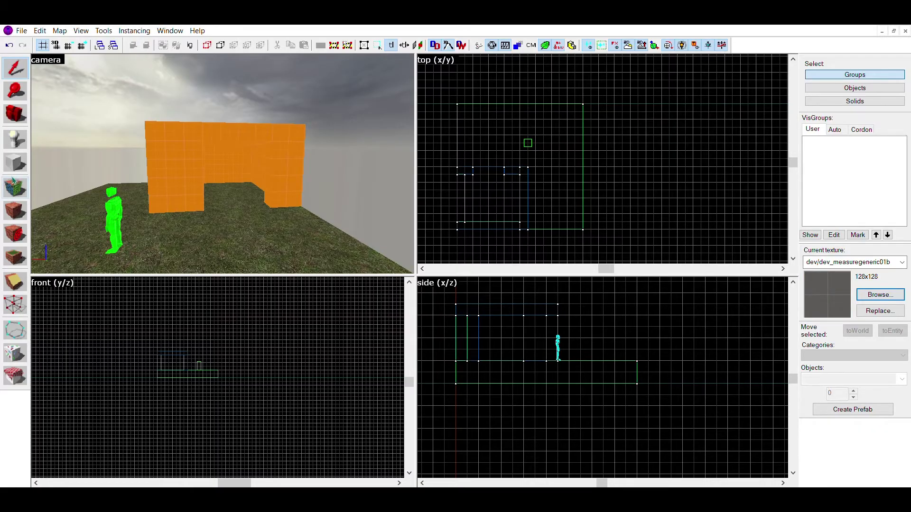
key(w)
key(z)
right_click(222, 152)
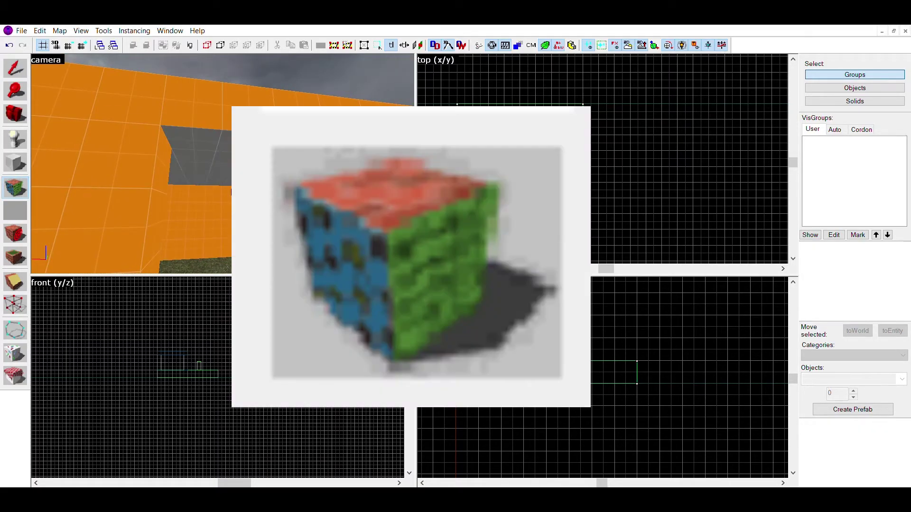
key(z)
key(s)
key(shift+s)
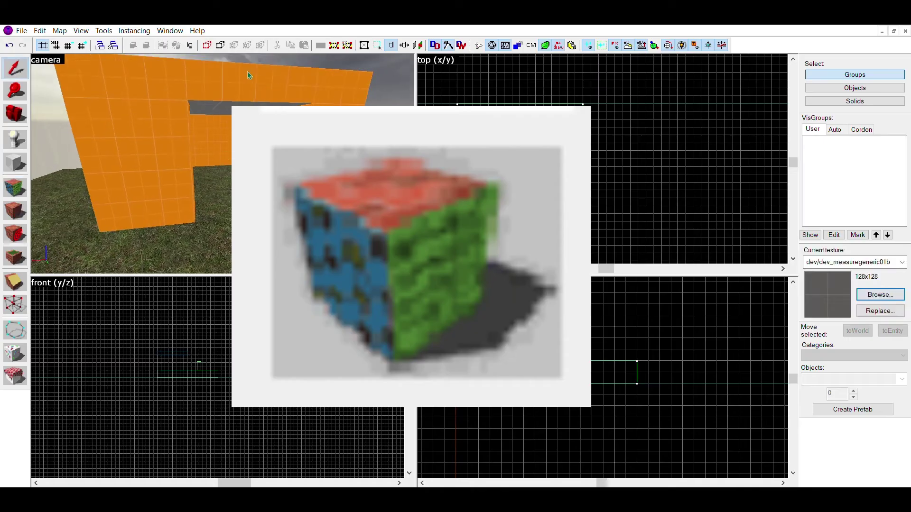
Step: Apply the dev/dev_measuregeneric01b texture to the whole roof block
click(249, 79)
click(16, 202)
key(Escape)
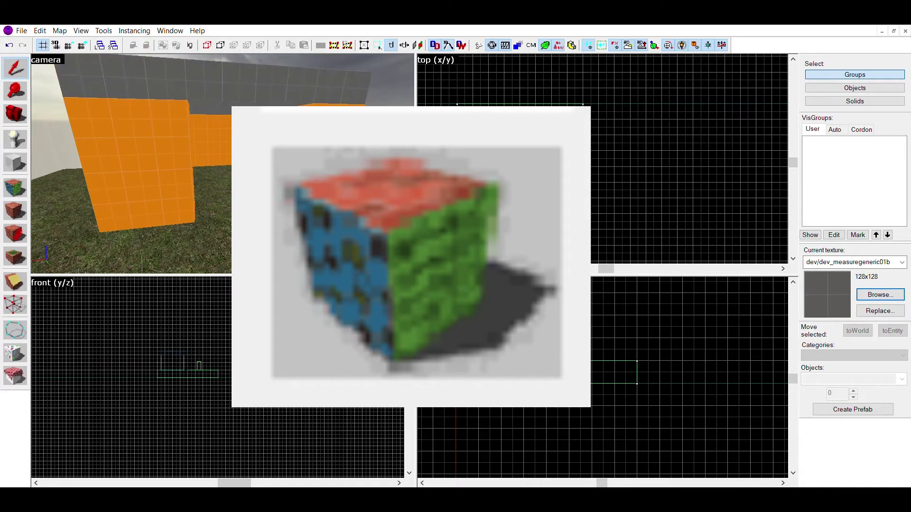
Step: Pick up the orange wall texture and apply it to two outer side faces of the roof block
key(z)
key(s)
key(a)
key(z)
click(15, 184)
click(223, 171)
right_click(222, 140)
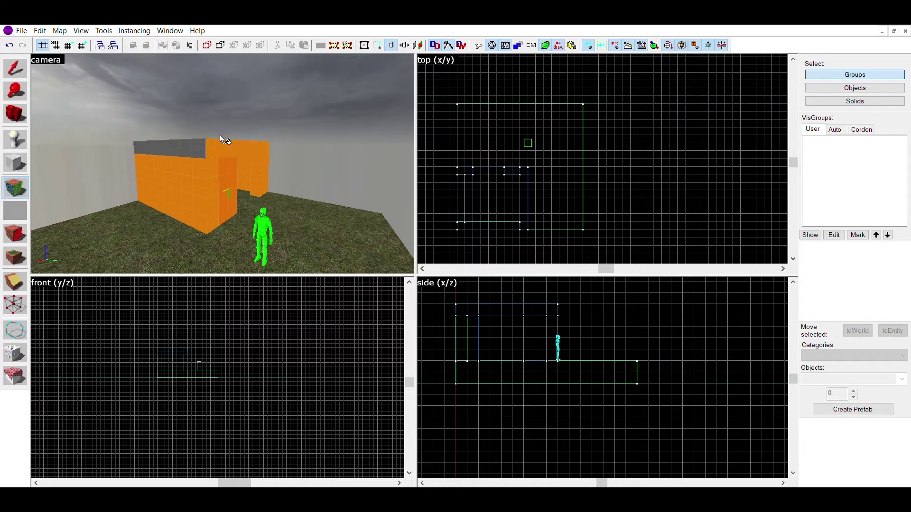
right_click(194, 140)
key(z)
key(w)
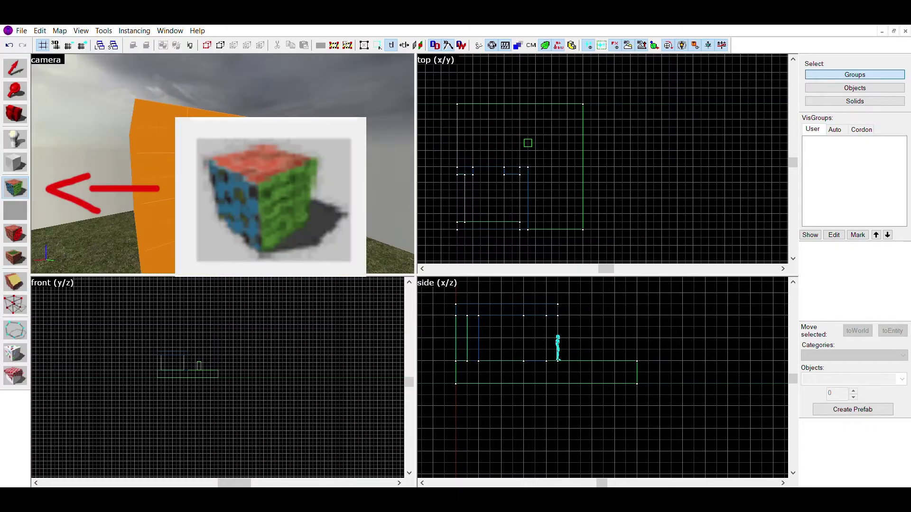
Step: Examine the textured house's outer walls, doorway and interior from several angles
key(d)
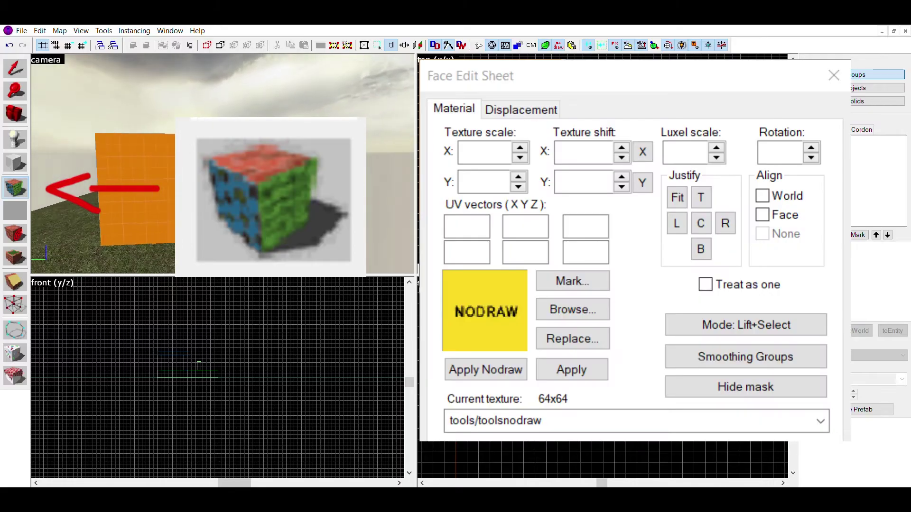
key(w)
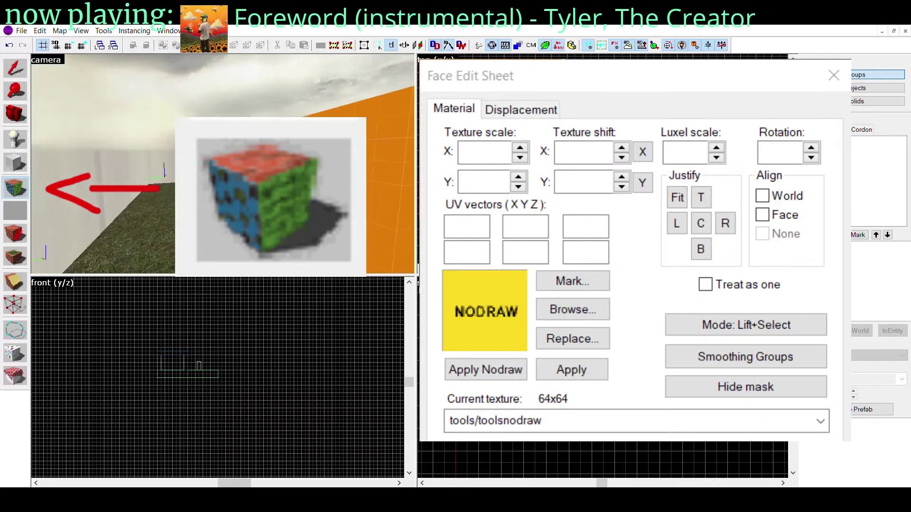
key(shift+s)
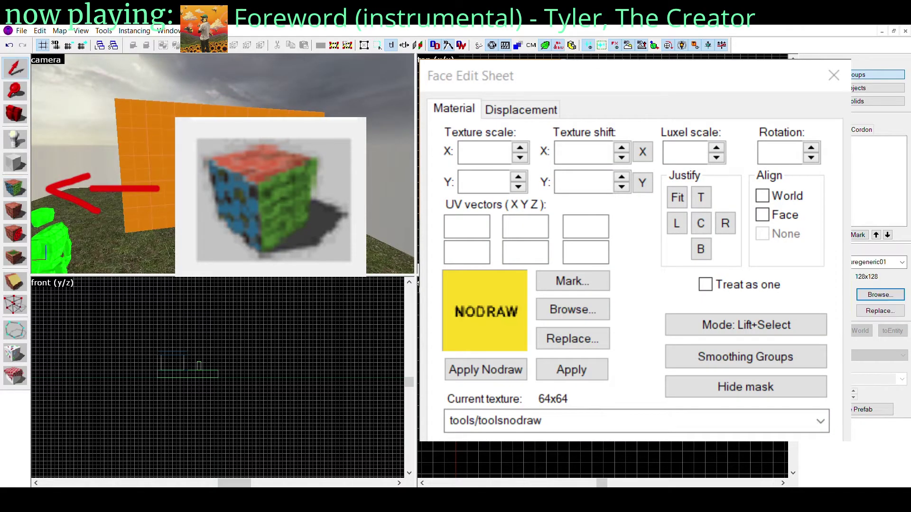
key(w)
key(w)
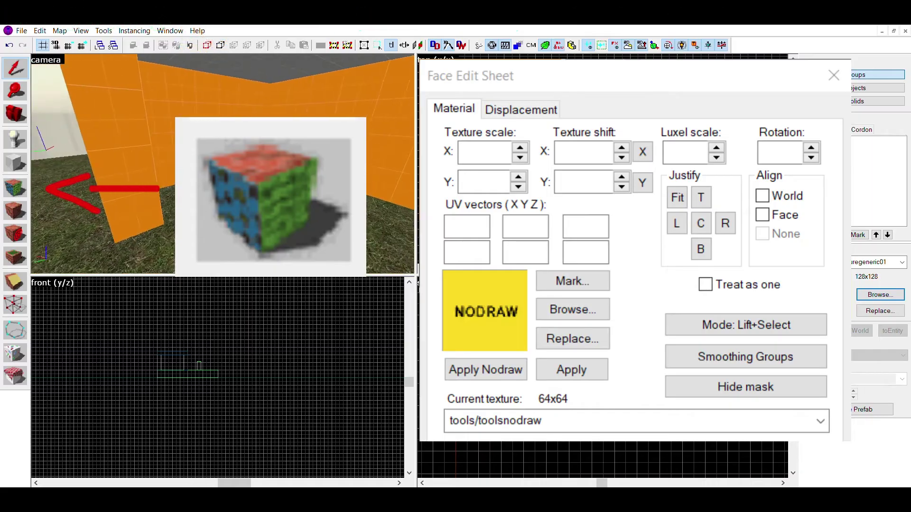
key(s)
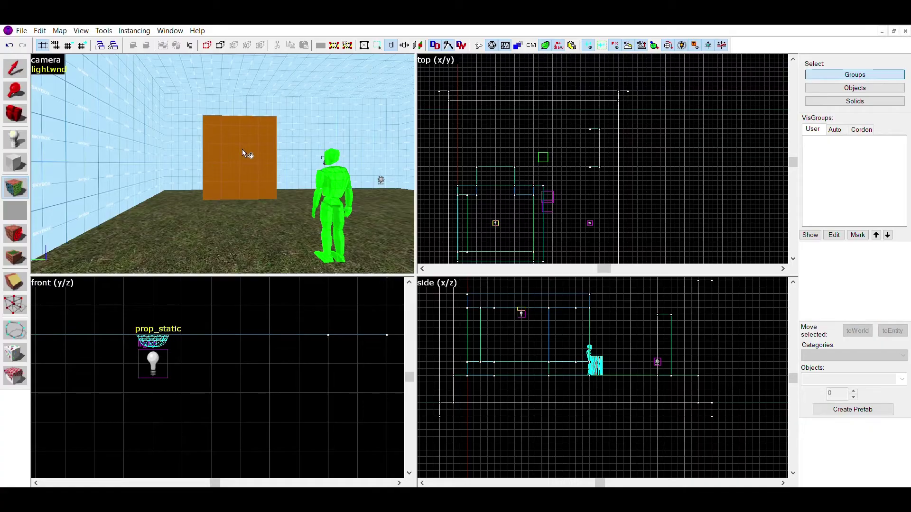
right_click(243, 150)
click(561, 155)
key(z)
key(w)
key(d)
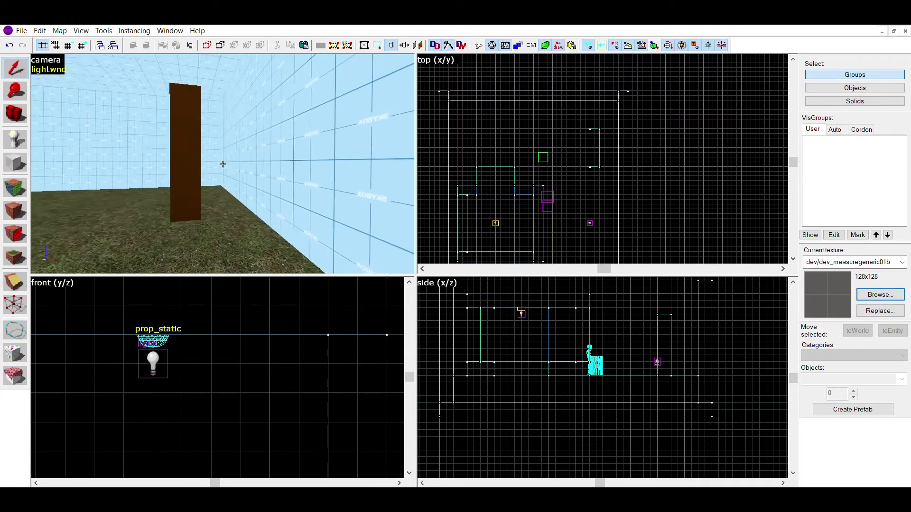
key(w)
key(d)
key(a)
key(d)
key(s)
key(w)
key(a)
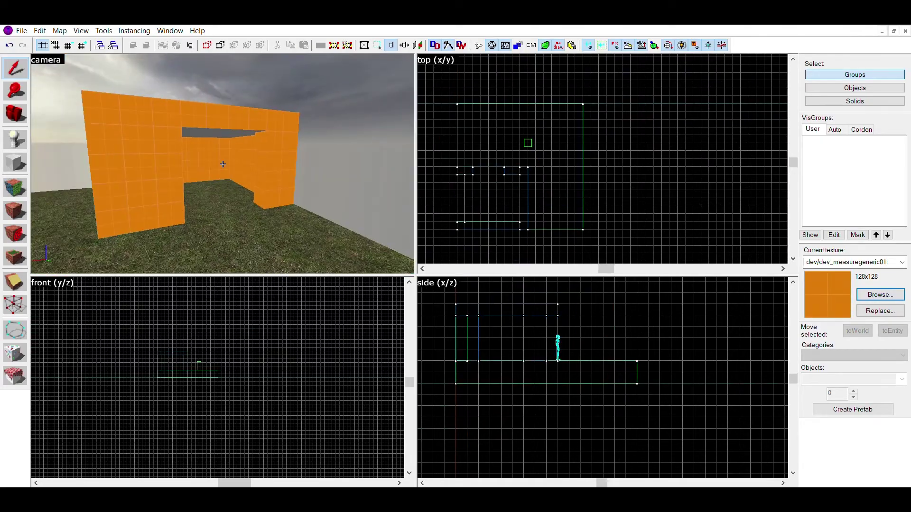
key(w)
key(a)
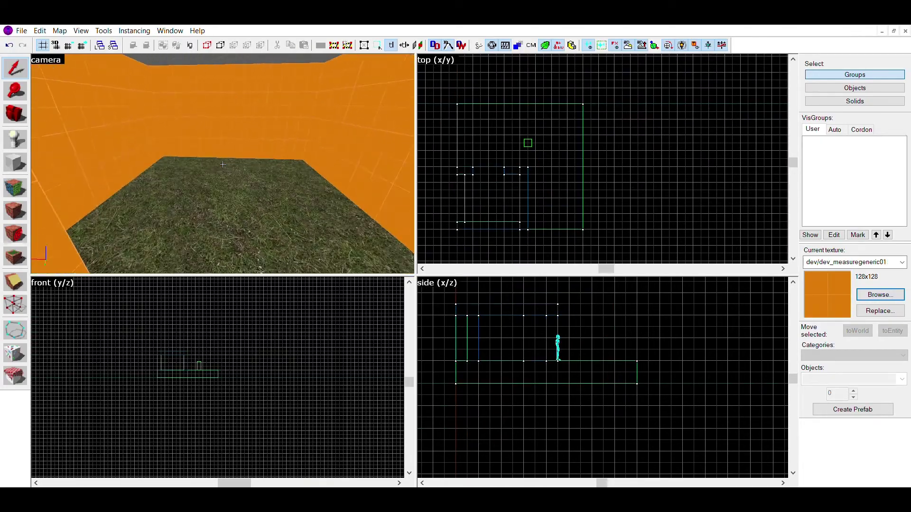
Step: Select all the walls and the roof of the house together and raise them 32 units above the ground
key(d)
key(s)
key(z)
click(159, 164)
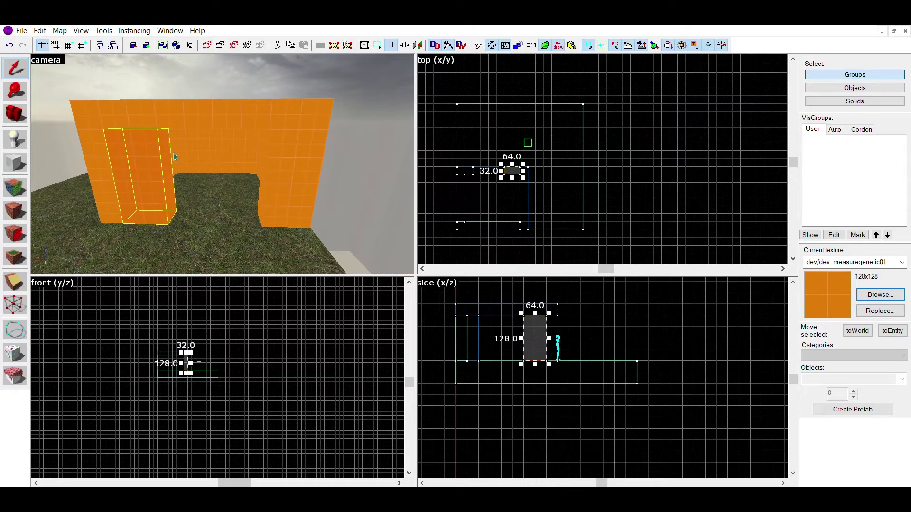
ctrl+click(107, 159)
ctrl+click(140, 110)
ctrl+click(204, 148)
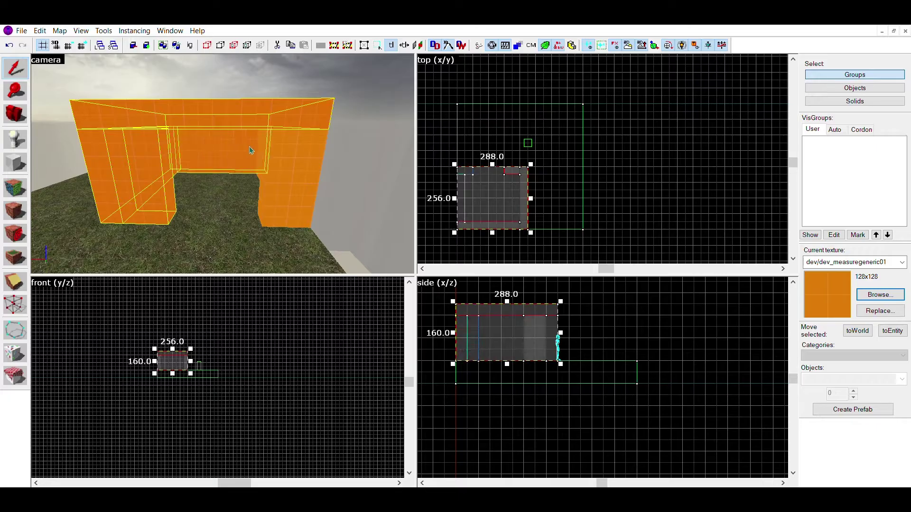
ctrl+click(261, 145)
ctrl+click(280, 159)
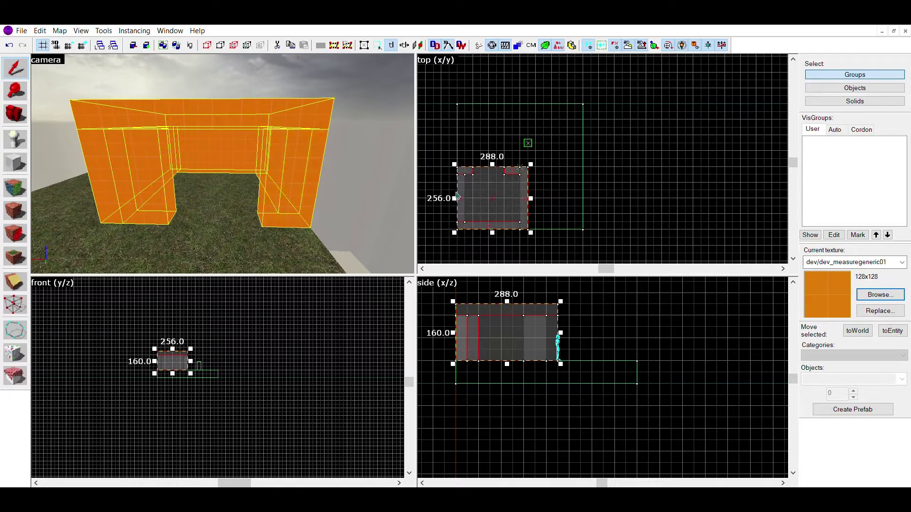
mouse_move(513, 326)
mouse_down()
mouse_move(513, 335)
mouse_move(512, 326)
mouse_up()
Step: Create a 288 × 256 × 32 floor block under the raised house and texture its top face with dev/dev_measuregeneric01b
click(15, 163)
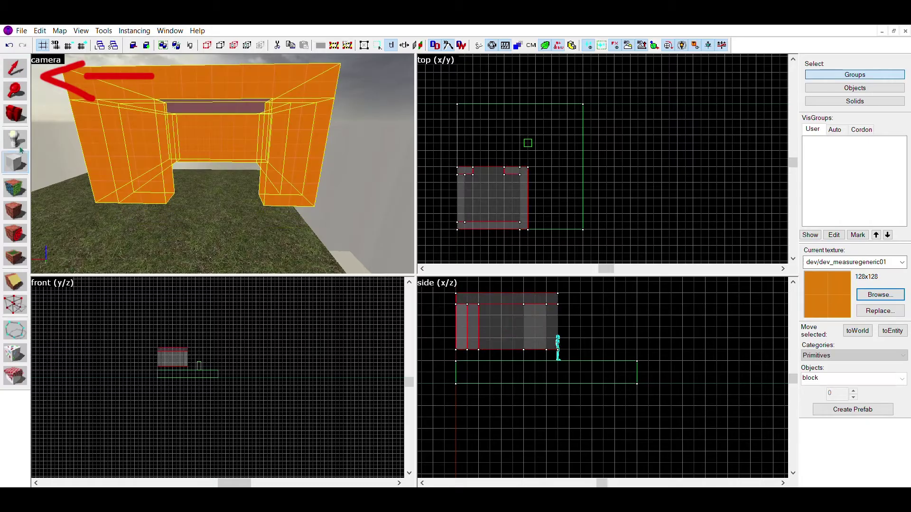
mouse_move(456, 228)
mouse_down()
mouse_move(539, 160)
mouse_move(528, 163)
mouse_up()
drag(512, 303, 507, 334)
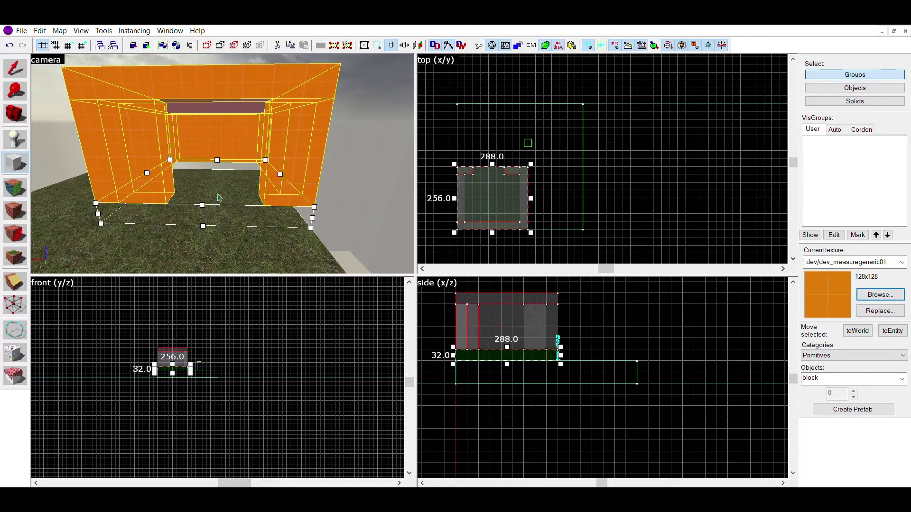
key(Return)
key(shift+s)
key(Escape)
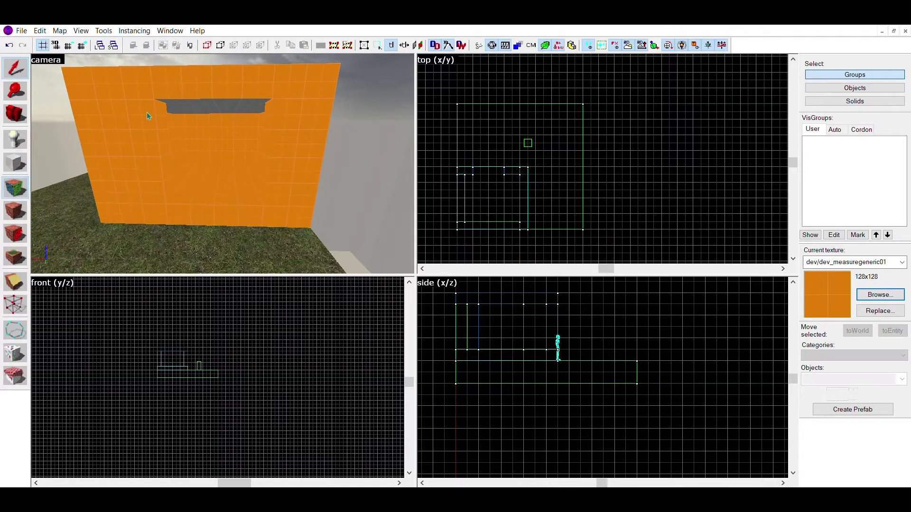
click(13, 187)
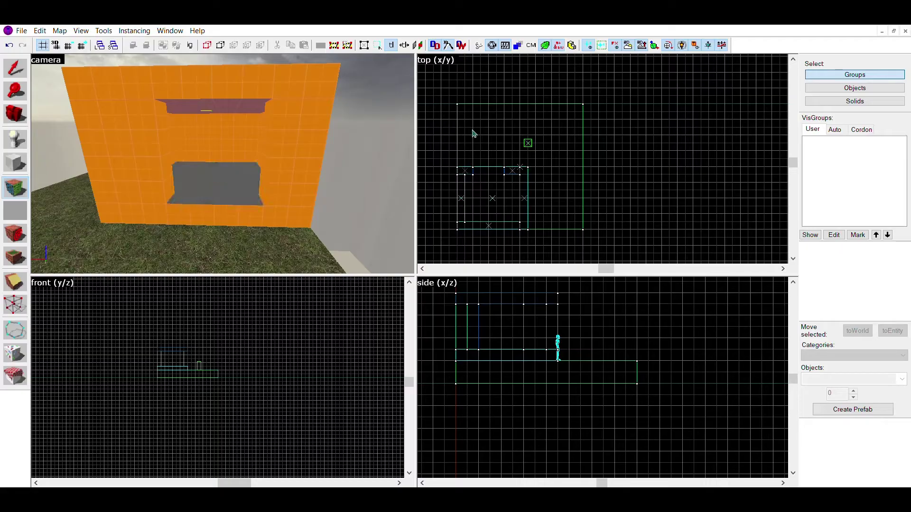
key(shift+s)
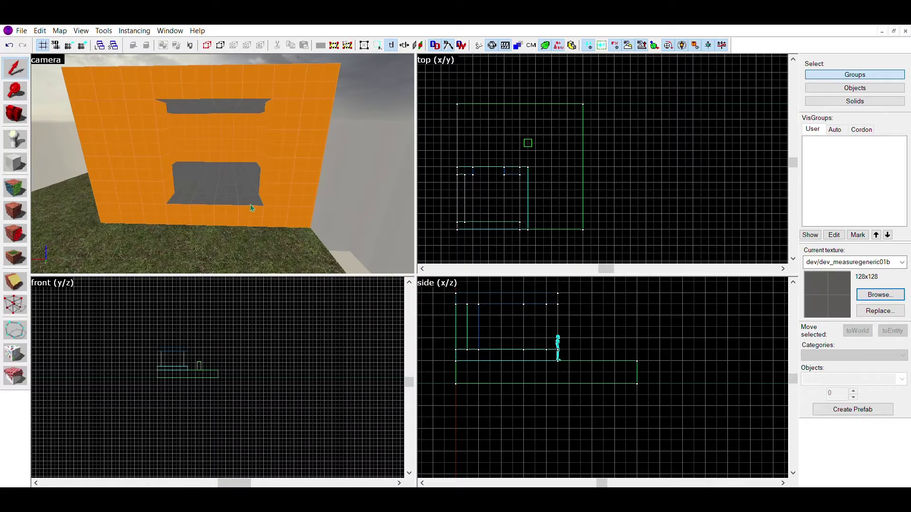
Step: Create a 128 × 64 × 32 block on the ground directly in front of the doorway, against the floor block
click(204, 189)
key(shift+b)
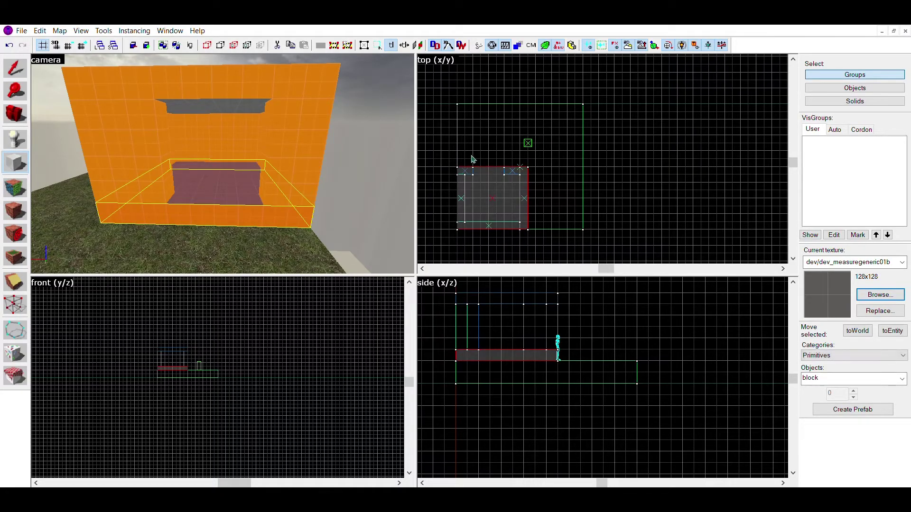
drag(474, 164, 505, 151)
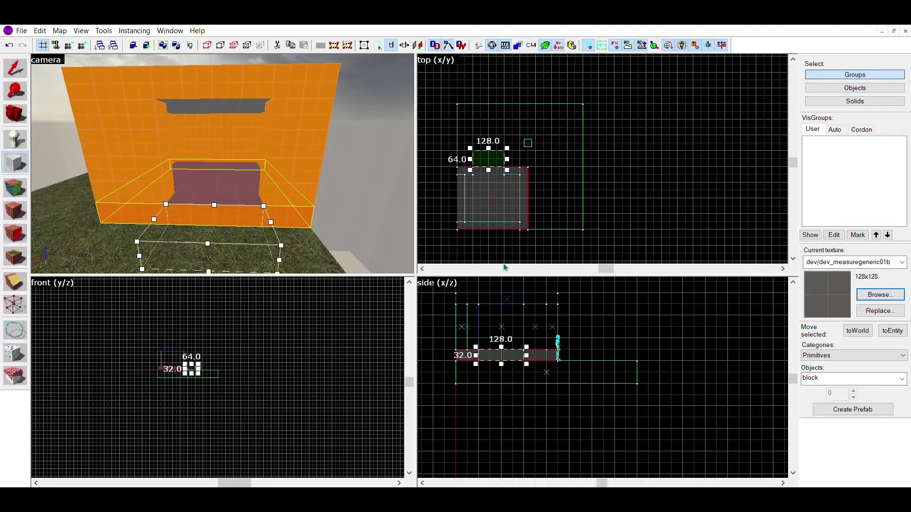
key(Return)
key(Escape)
key(Escape)
key(z)
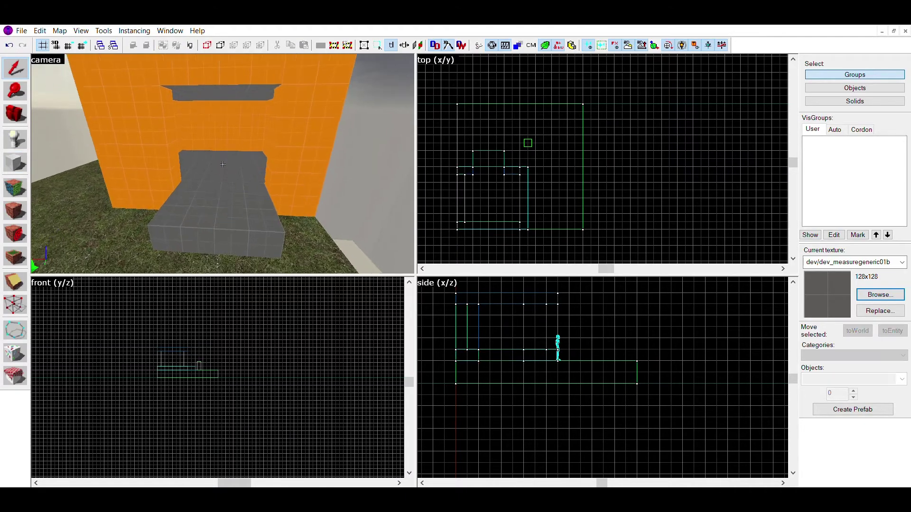
Step: Clip the block in front of the doorway diagonally from its upper house-side edge to its lower outer edge, forming a ramp
key(a)
click(223, 164)
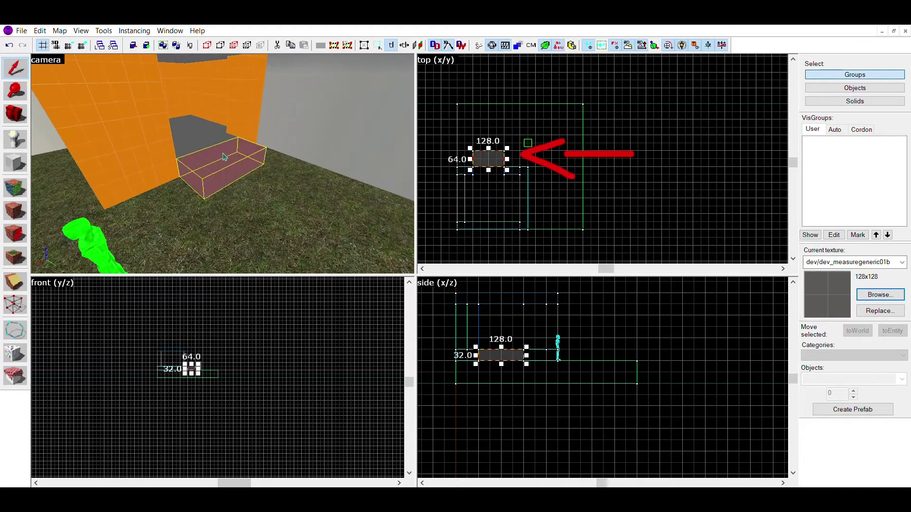
key(z)
click(19, 276)
scroll(184, 359, up, 1)
scroll(185, 360, up, 5)
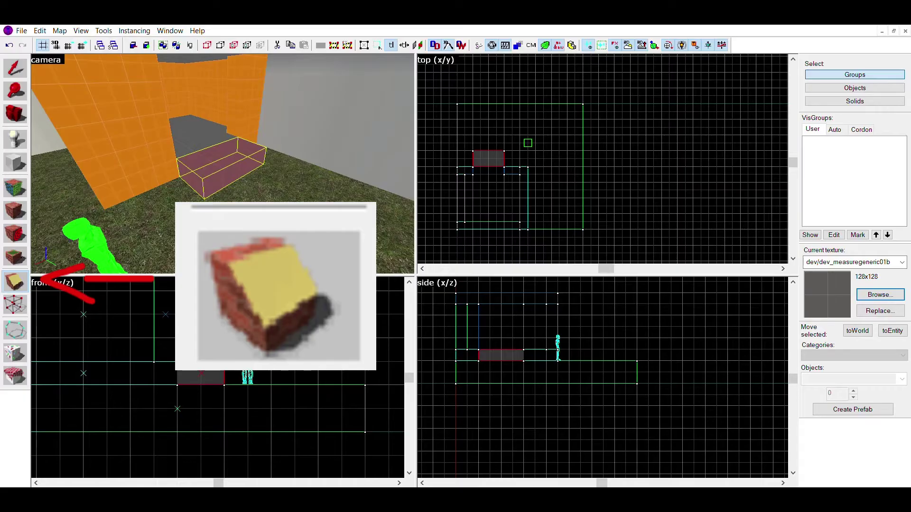
click(216, 369)
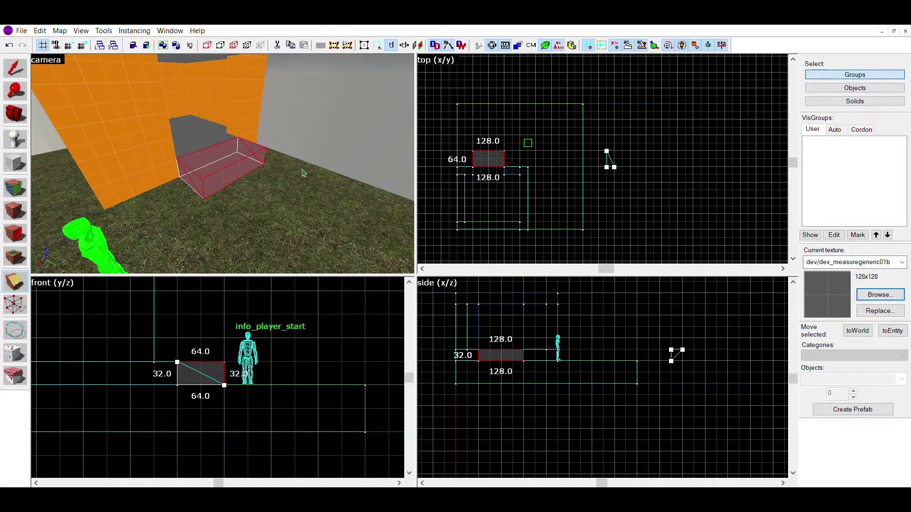
key(Return)
key(Escape)
key(Escape)
key(z)
key(s)
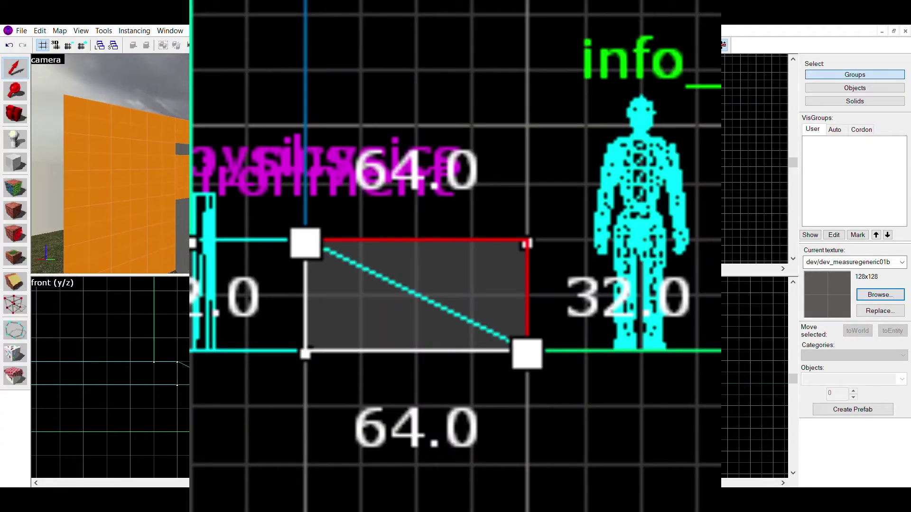
key(Right)
key(Up)
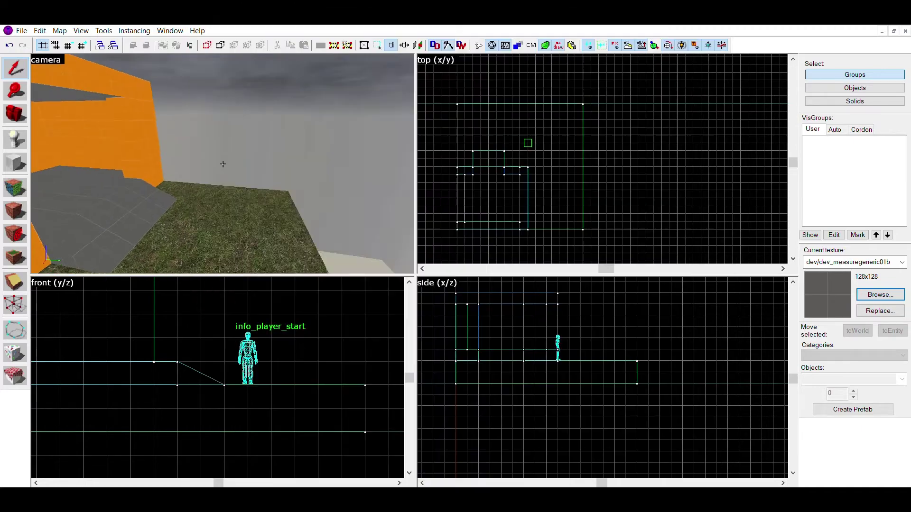
key(z)
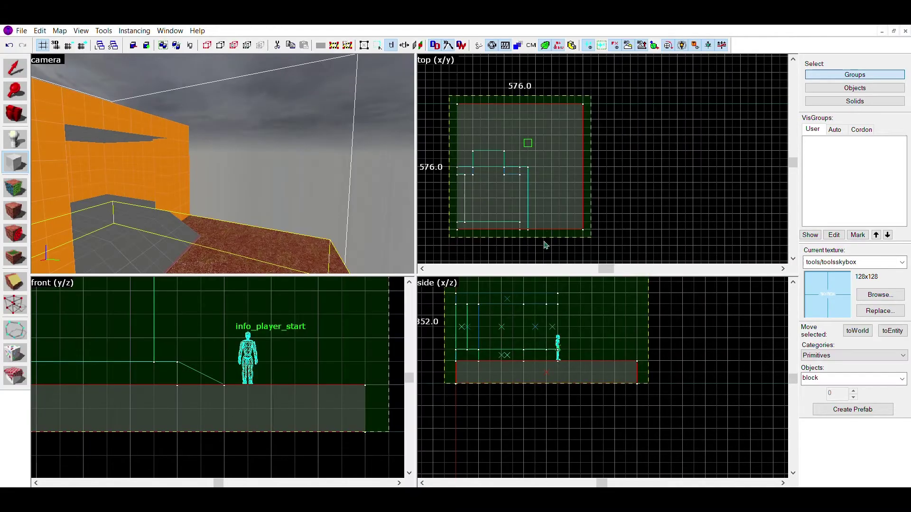
Step: Create a 576 × 576 tools/toolsskybox block enclosing the whole map and hollow it outward with a wall thickness of -32
scroll(548, 309, up, 2)
key(Escape)
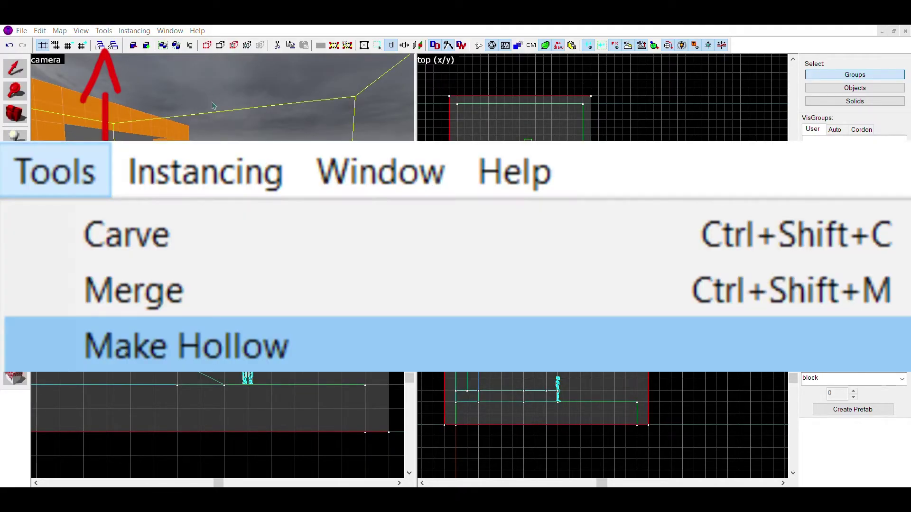
key(Return)
key(z)
Step: Enlarge the grass ground block to 576 × 576 so that it reaches the skybox walls on every side
click(14, 64)
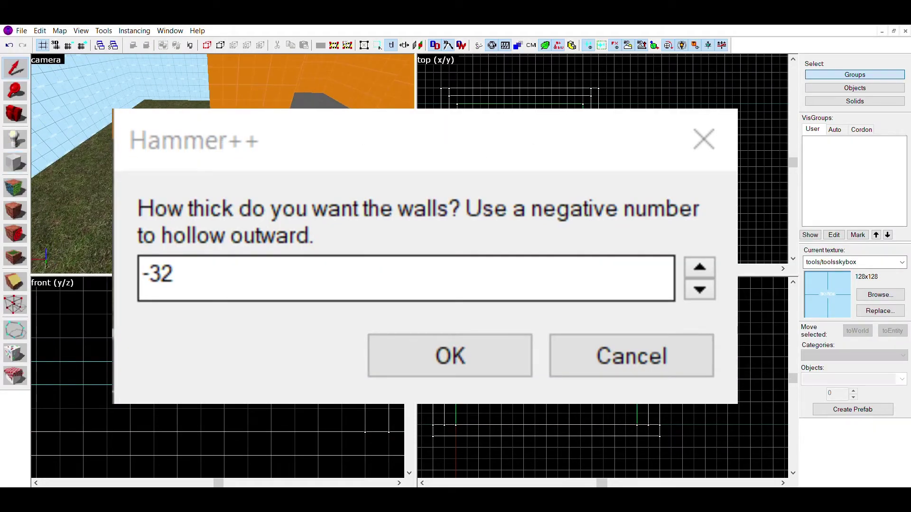
click(190, 156)
drag(460, 95, 453, 86)
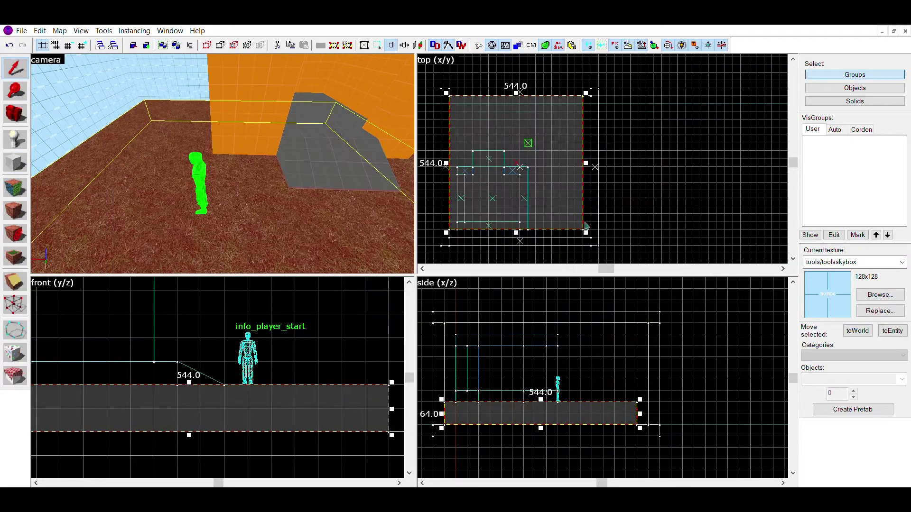
drag(586, 227, 593, 232)
key(Escape)
key(z)
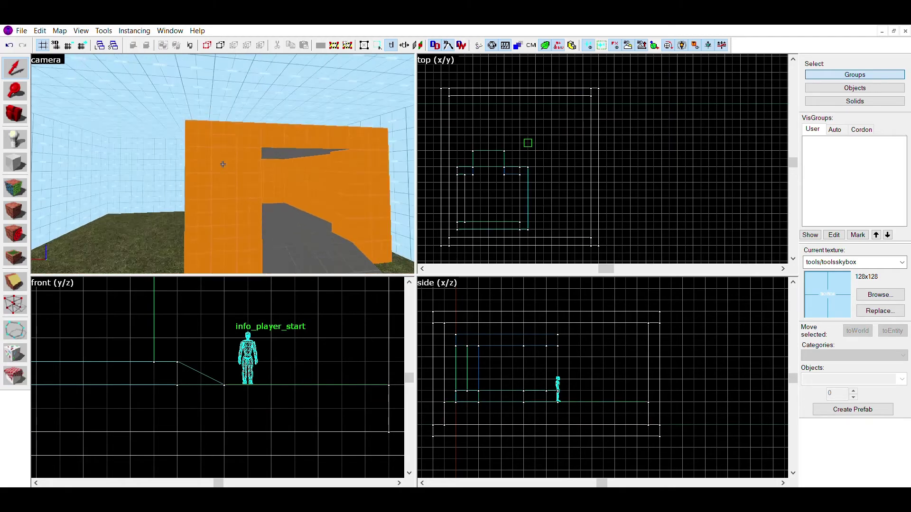
key(a)
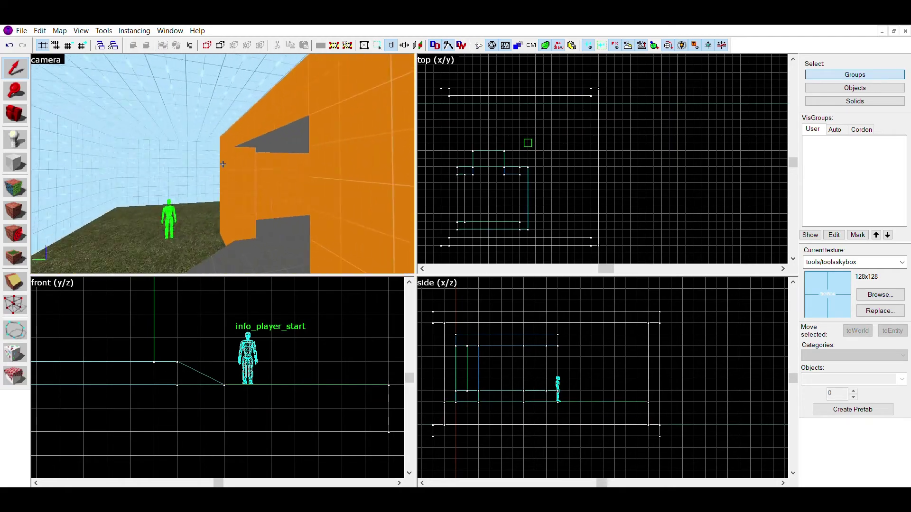
drag(222, 164, 223, 164)
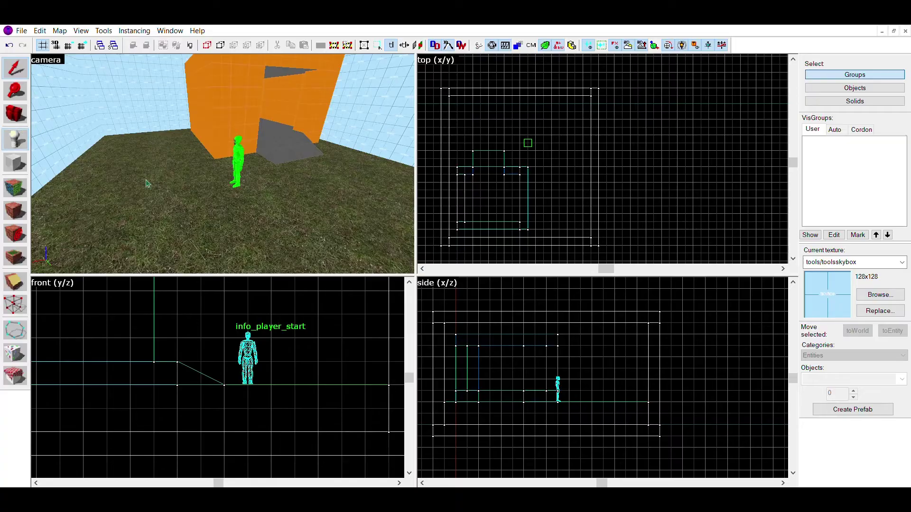
click(15, 139)
click(201, 186)
click(15, 68)
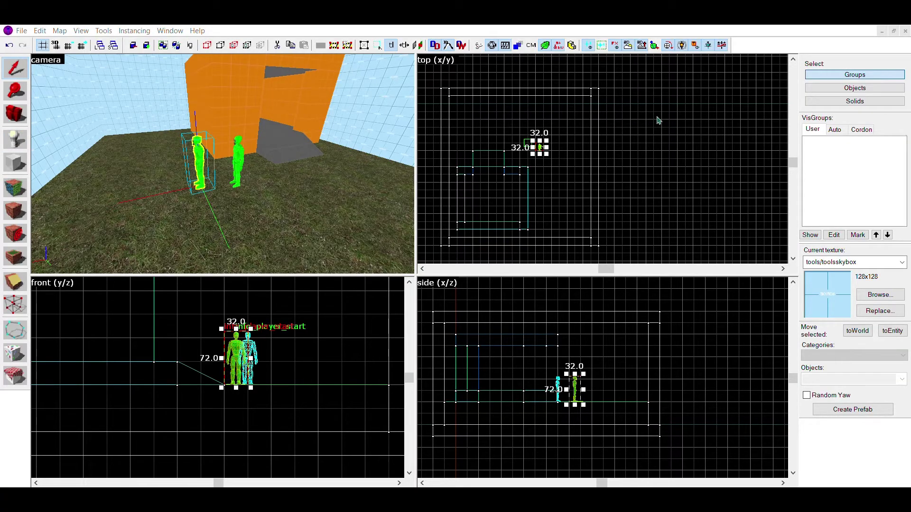
key(Delete)
Step: Place a new entity on the grass beside the player spawn and change its class to light_environment
click(15, 139)
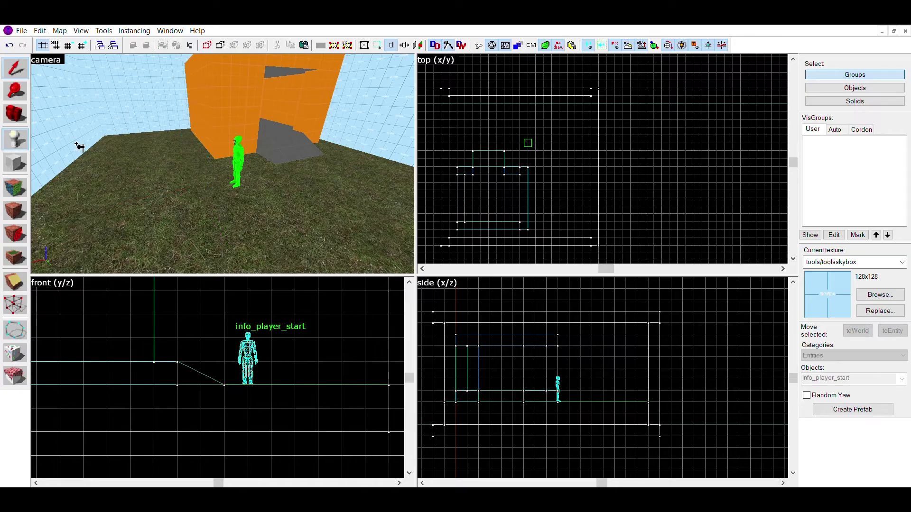
click(197, 170)
click(9, 65)
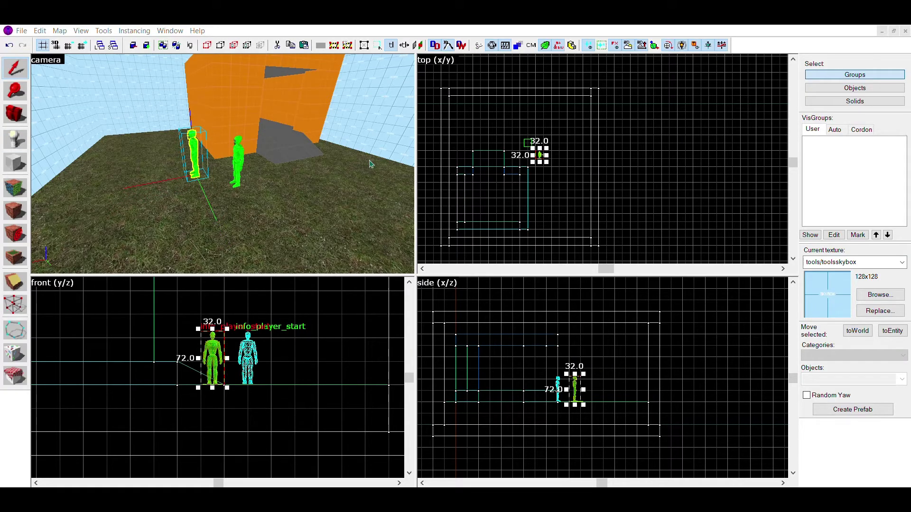
click(581, 386)
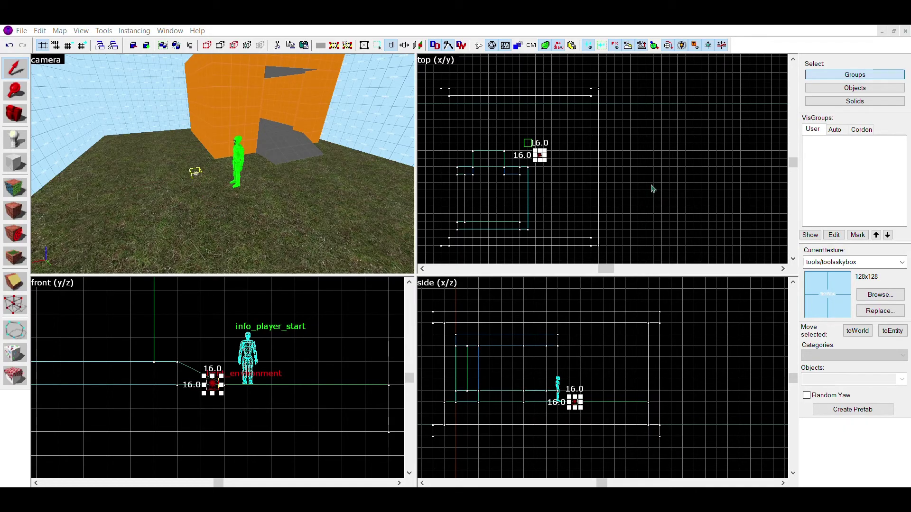
Step: Raise the light_environment entity off the grass so it floats beside the player spawn
click(653, 119)
scroll(575, 403, down, 1)
scroll(574, 403, up, 6)
drag(575, 399, 571, 351)
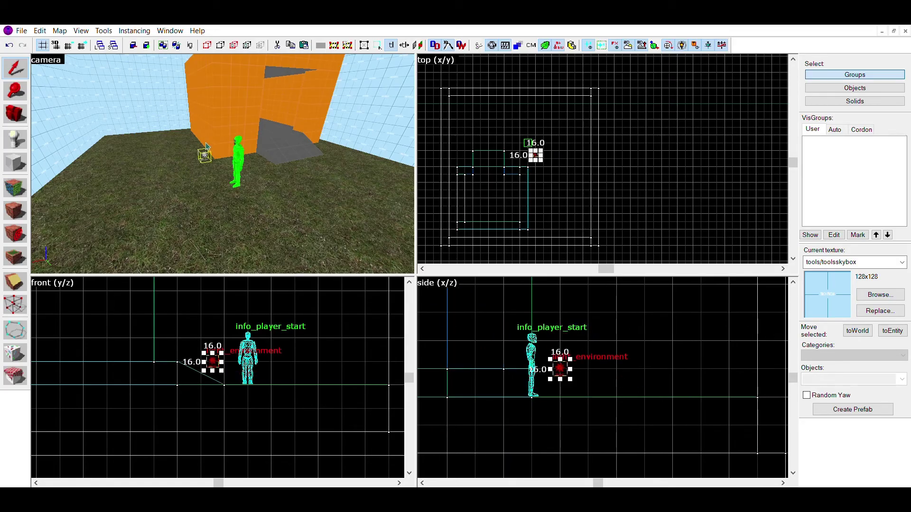
click(648, 122)
Step: Switch the camera view to lighting preview and examine the light and shadow around the house and doorway
key(z)
key(w)
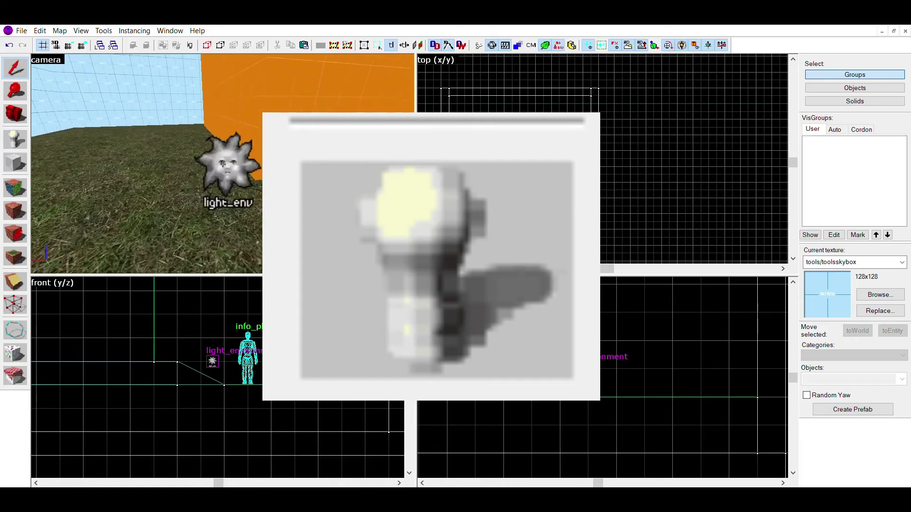
double_click(248, 358)
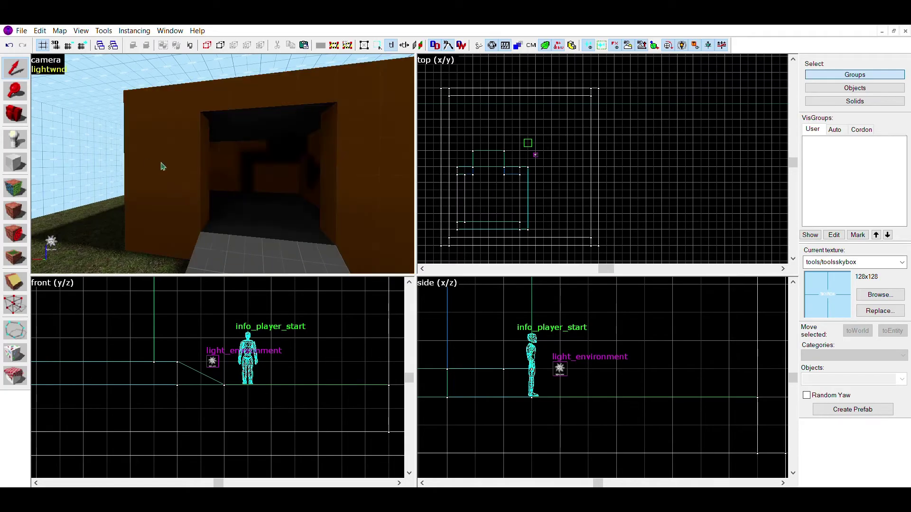
key(z)
key(s)
key(z)
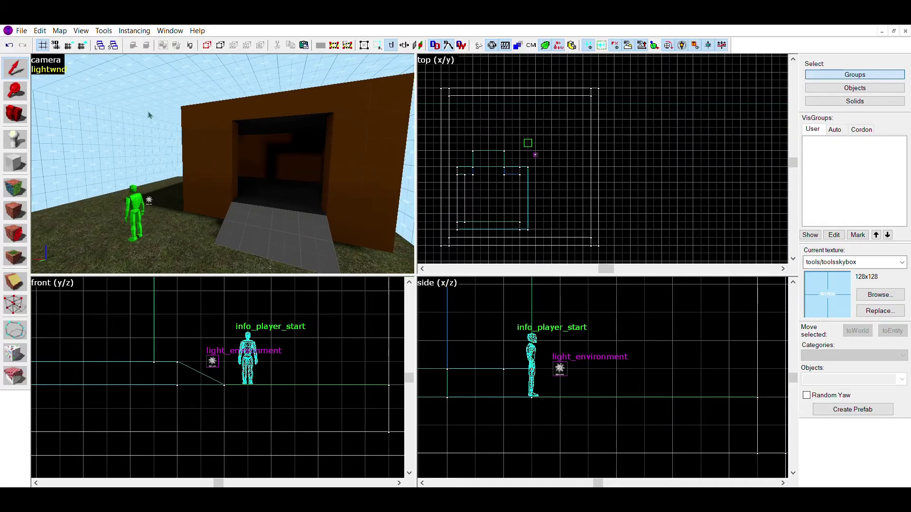
click(59, 63)
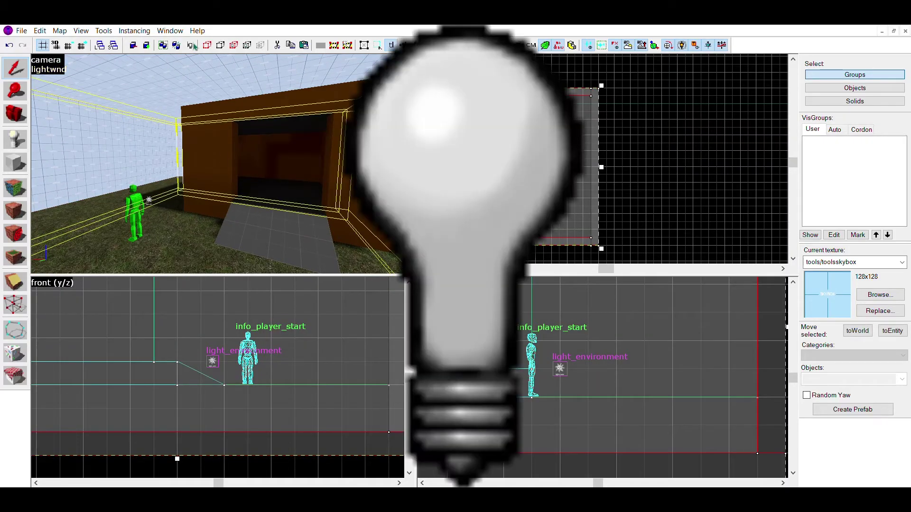
Step: Place a light entity inside the house and shift it in the top view to the middle of the room
key(Escape)
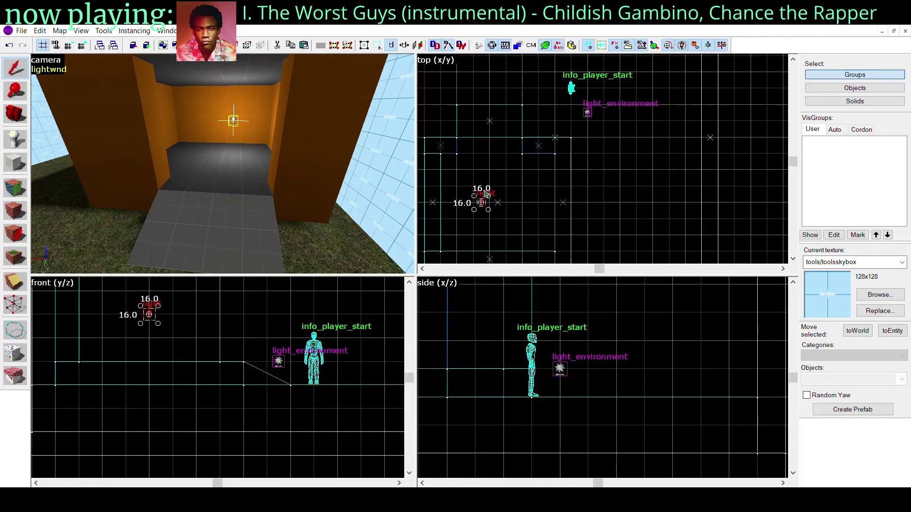
key(Escape)
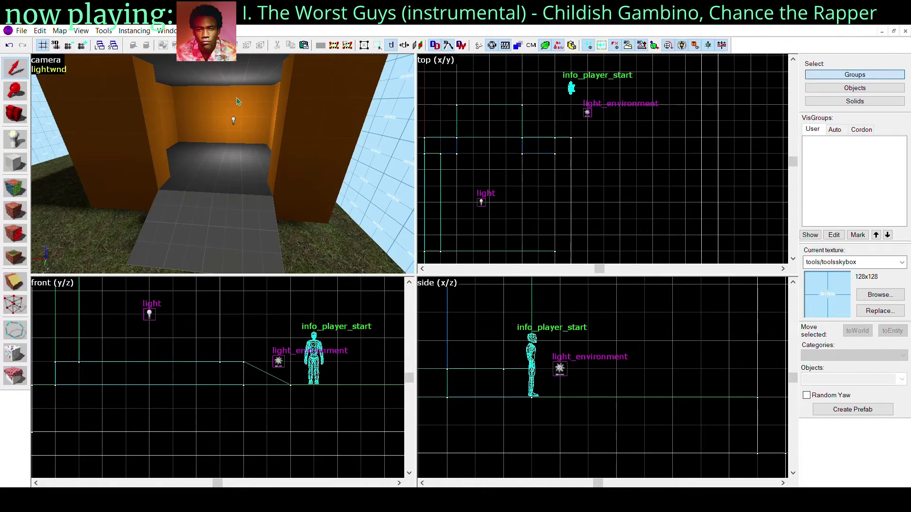
click(473, 199)
drag(481, 200, 498, 195)
key(Escape)
key(z)
key(w)
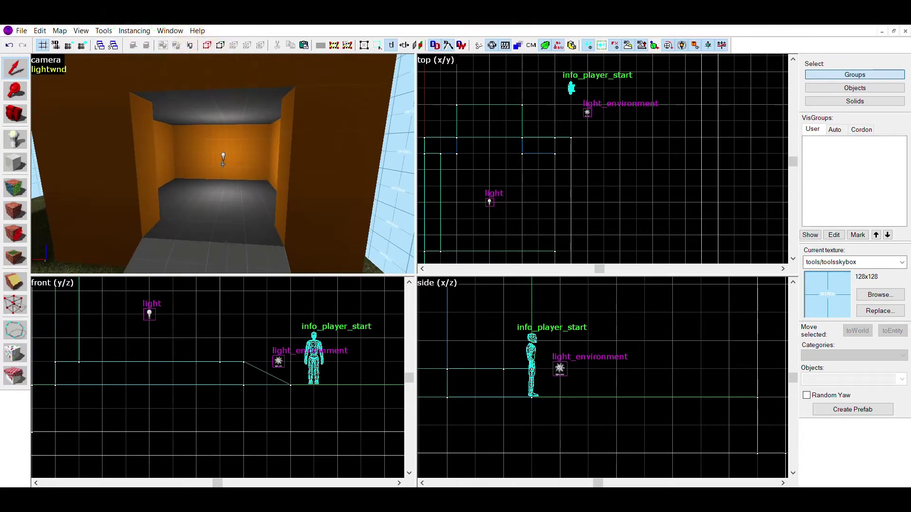
Step: Raise the light entity inside the house closer to the ceiling
key(z)
click(221, 158)
drag(149, 313, 152, 289)
key(Escape)
Step: Add a prop_static entity on the ceiling above the light and set its World Model to light_domelight02_on.mdl
key(z)
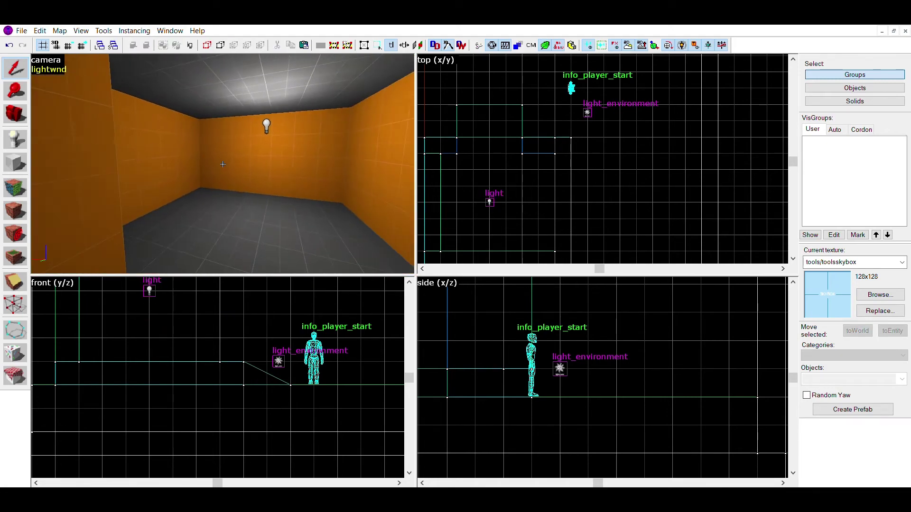
key(w)
key(d)
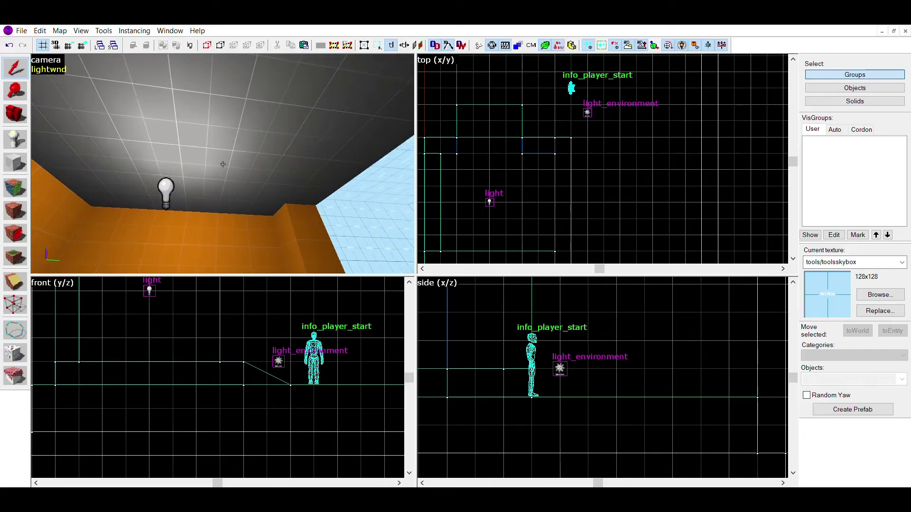
mouse_move(222, 164)
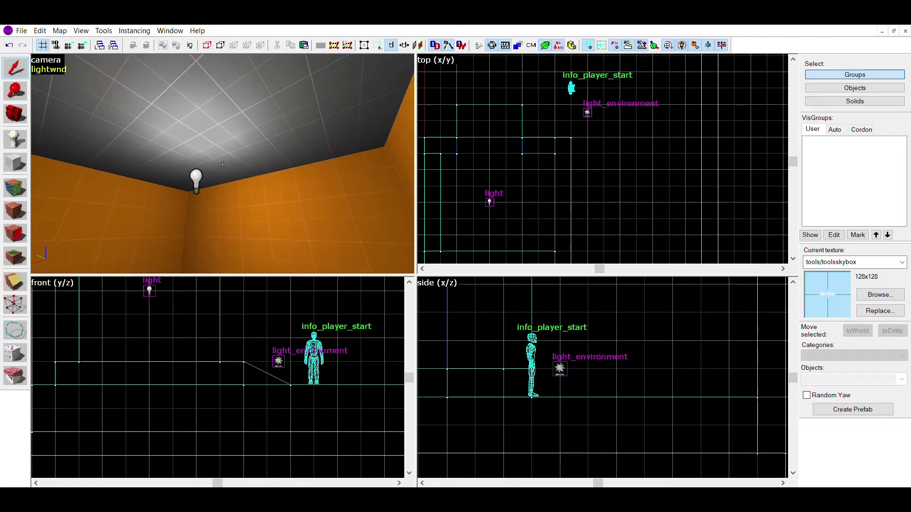
key(s)
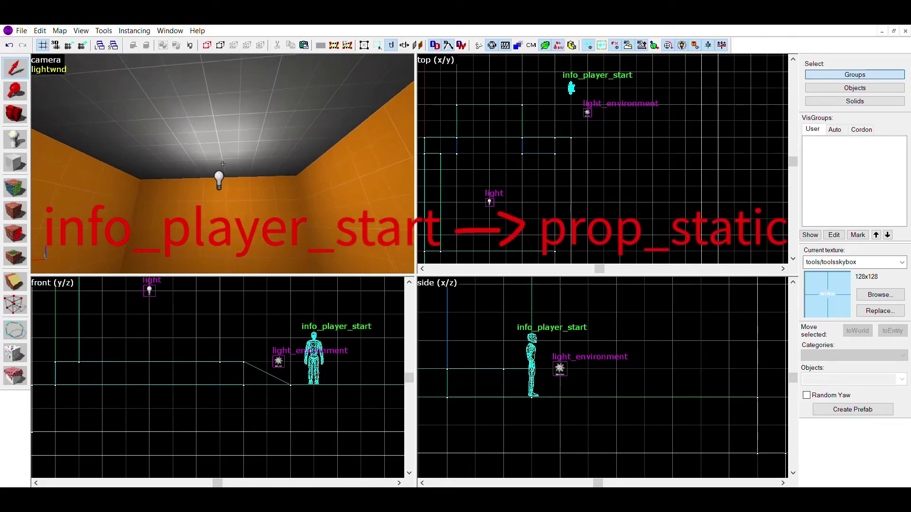
key(s)
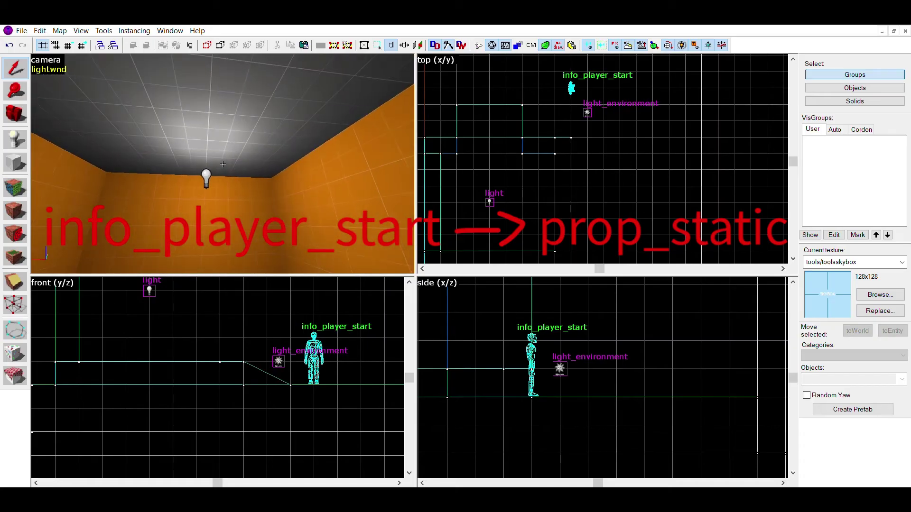
key(s)
key(z)
click(15, 138)
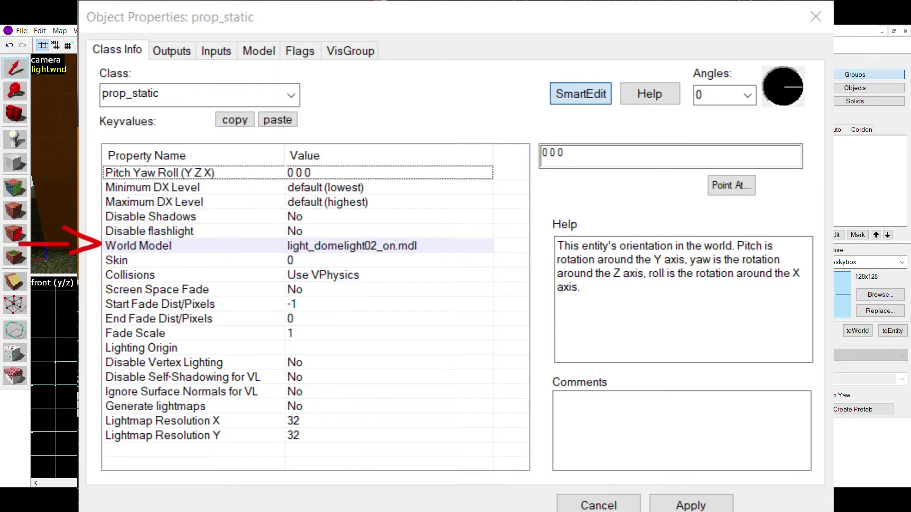
click(139, 245)
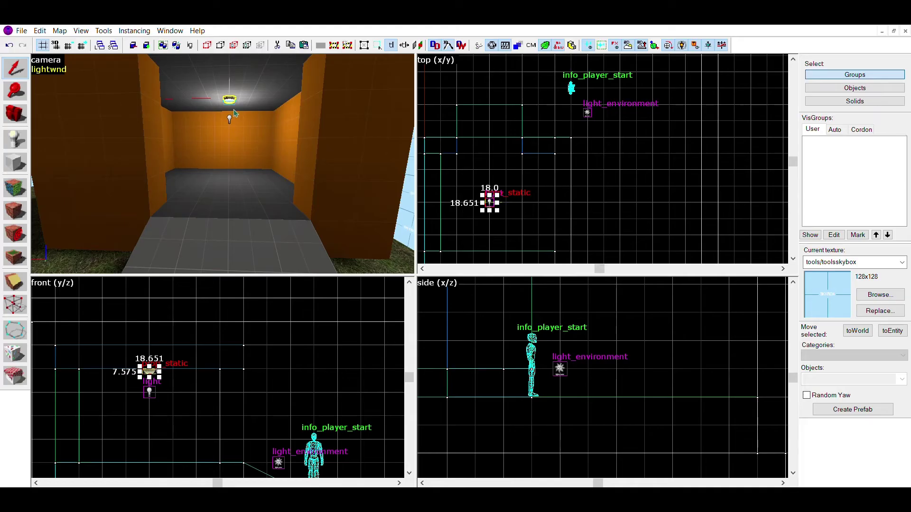
Step: Refine the grid and move the light entity up to just below the ceiling dome lamp
click(231, 117)
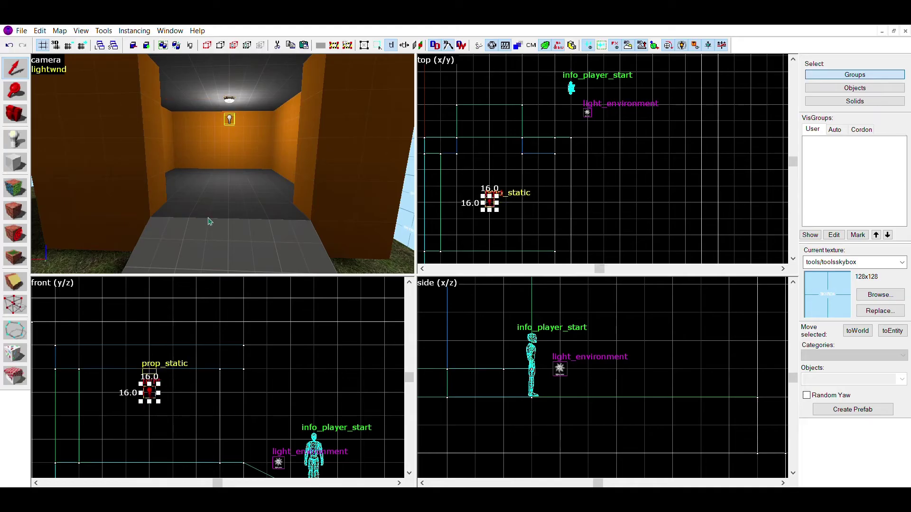
click(68, 45)
scroll(148, 384, up, 3)
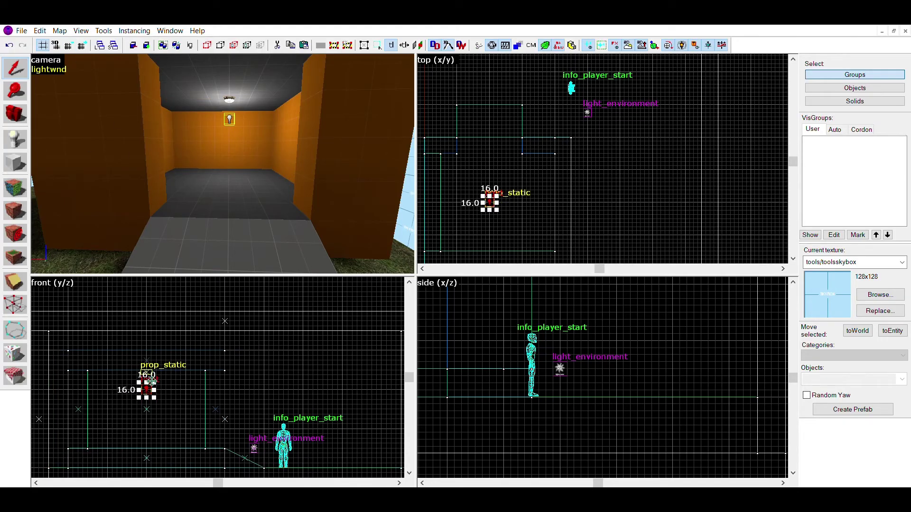
drag(164, 393, 163, 364)
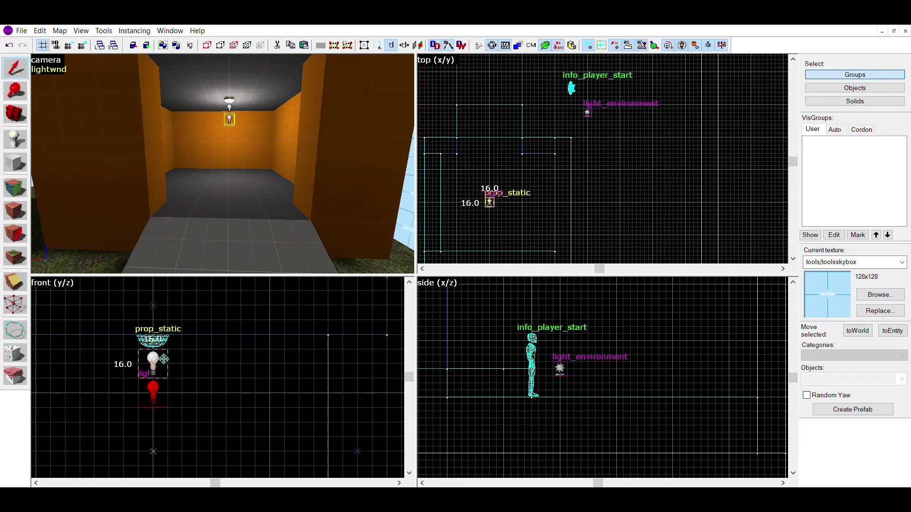
key(Escape)
Step: Place a new entity in the house doorway and turn it into a prop_physics barrel
click(15, 134)
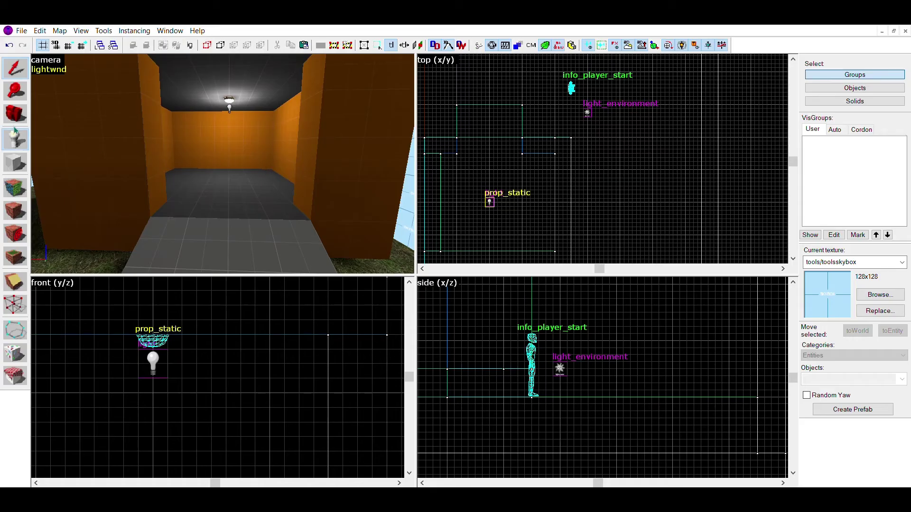
click(242, 204)
click(15, 68)
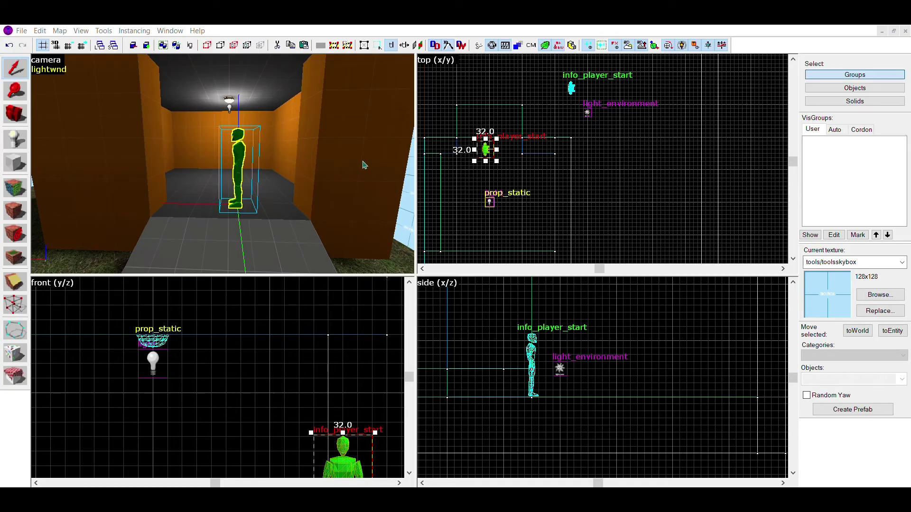
click(580, 382)
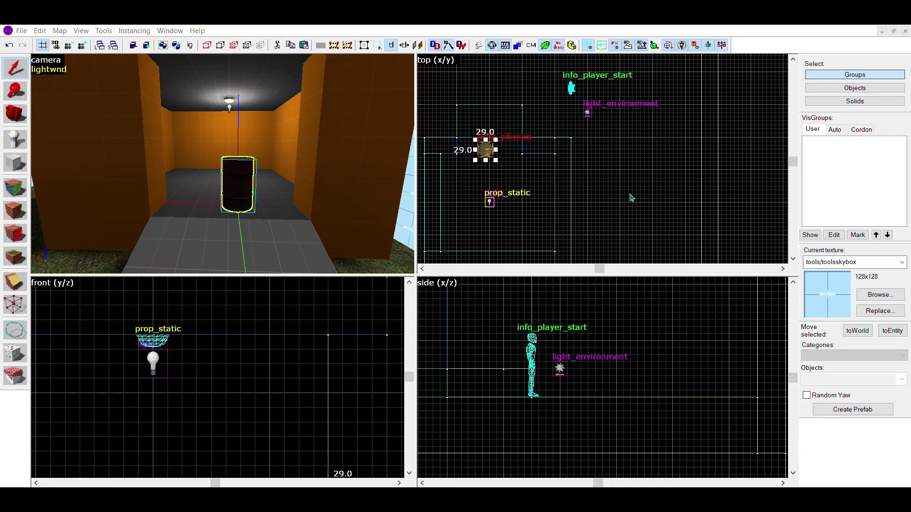
Step: Move the barrel out of the doorway to the outside of the house's side wall
scroll(496, 123, down, 1)
scroll(482, 140, up, 2)
click(490, 142)
drag(503, 133, 612, 95)
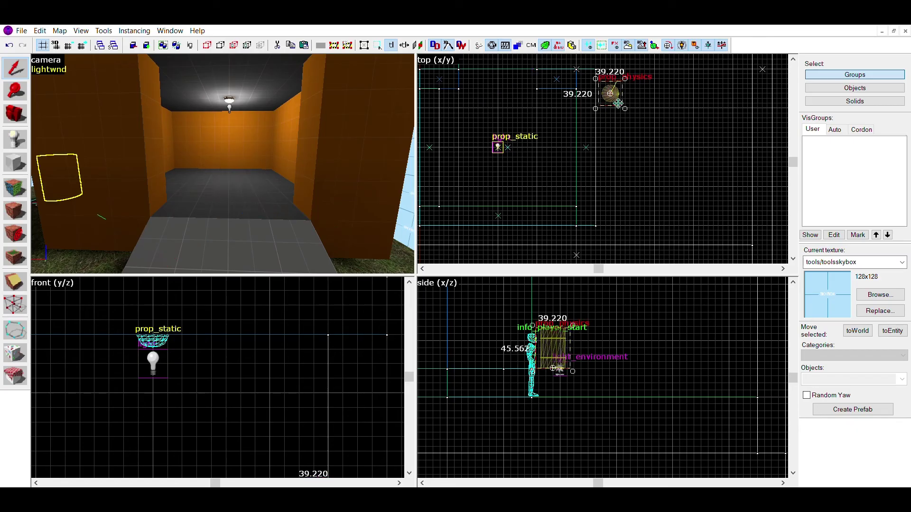
Step: Paste a copy of the barrel and position it in the top view directly next to the first one
key(ctrl+v)
drag(610, 135, 607, 107)
key(z)
key(w)
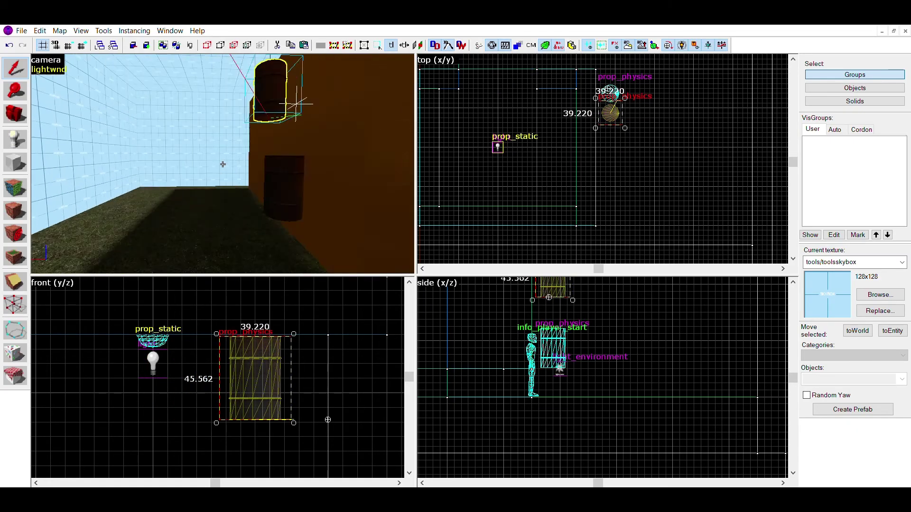
key(a)
key(z)
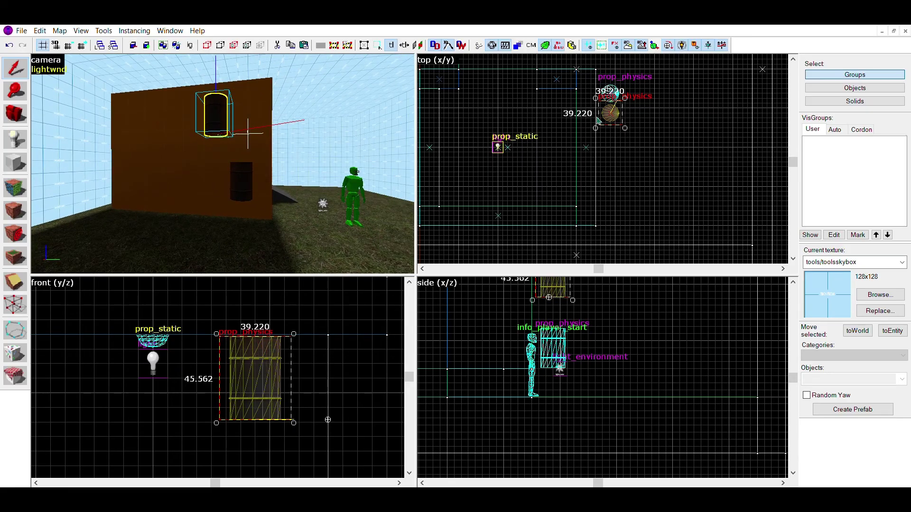
drag(602, 123, 613, 127)
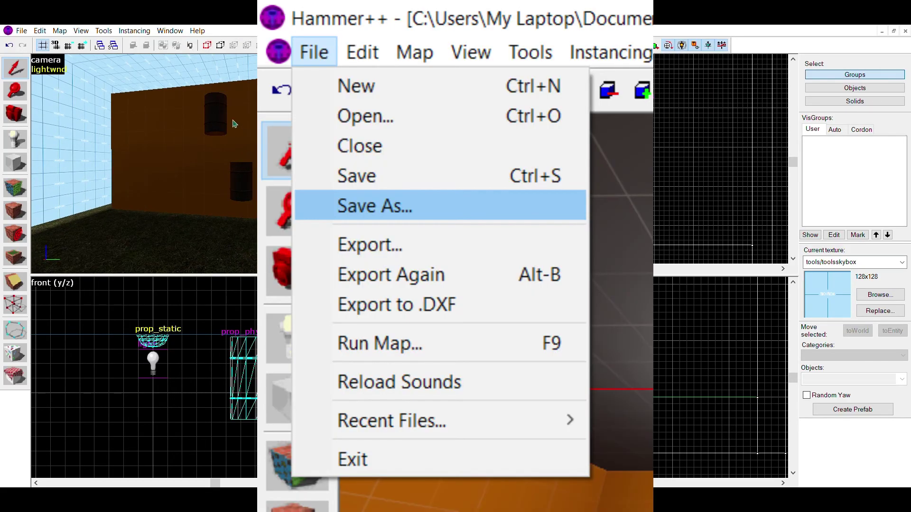
Step: Lower both barrels in the side view until they stand on the grass
click(231, 121)
click(215, 137)
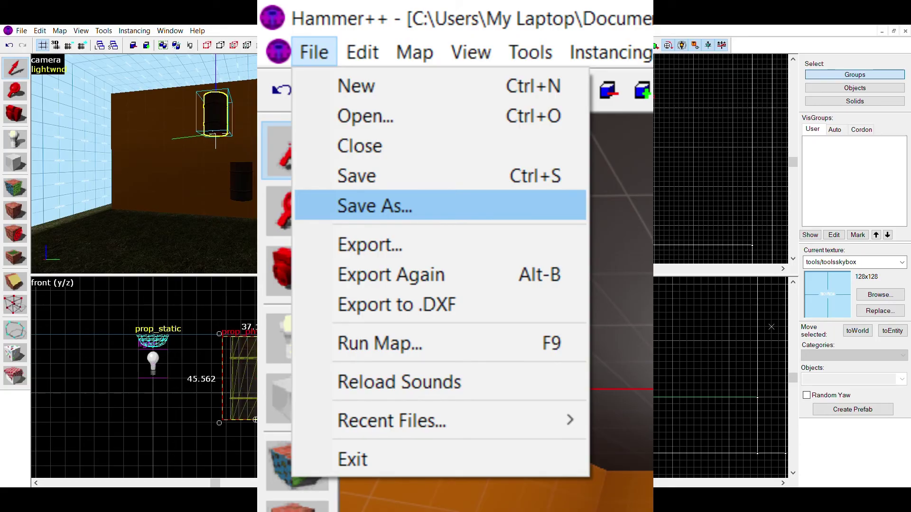
drag(559, 282, 551, 378)
click(237, 185)
drag(557, 347, 549, 374)
key(Escape)
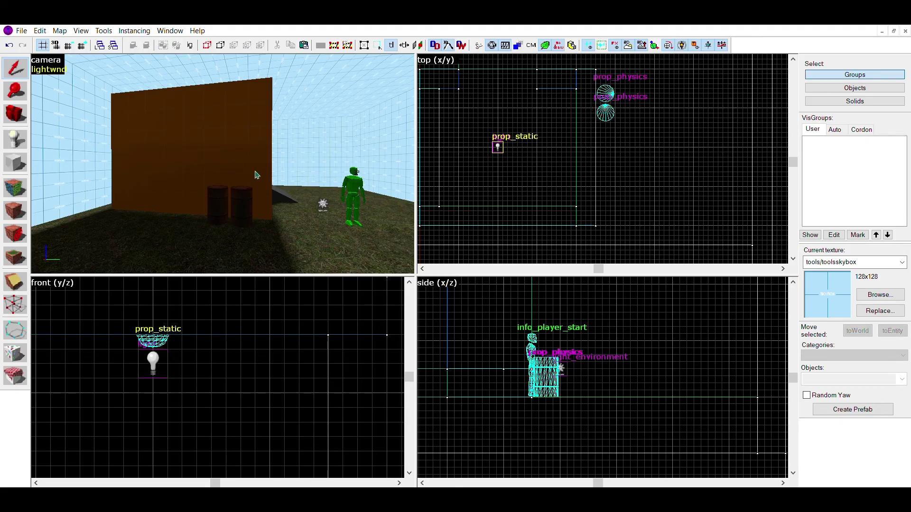
key(z)
key(d)
key(z)
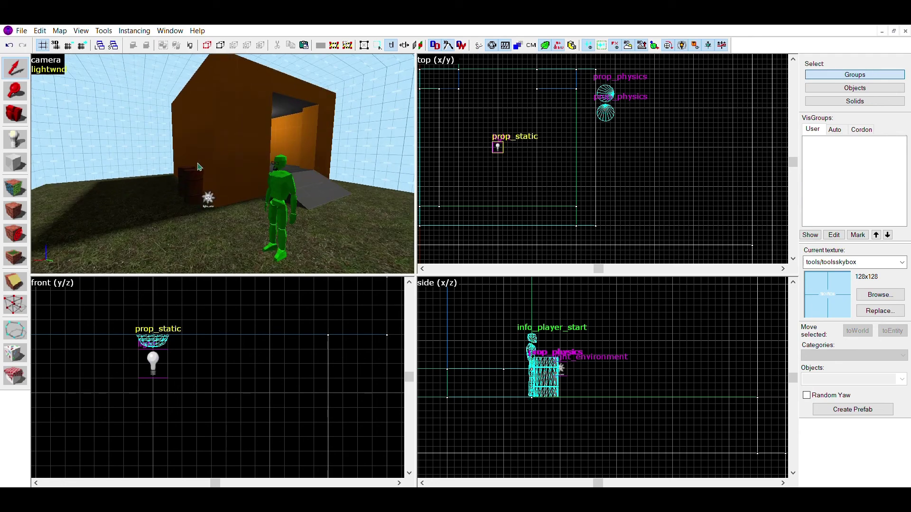
click(195, 178)
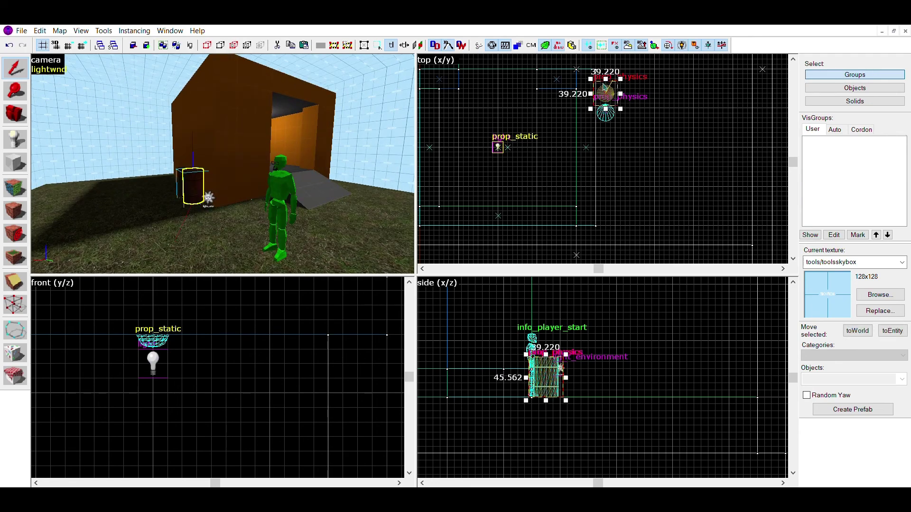
key(Escape)
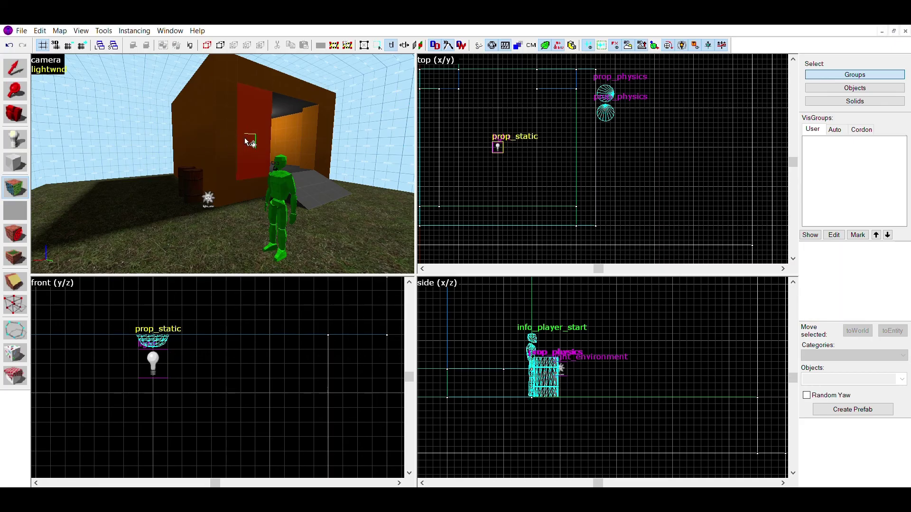
Step: Compile the map with BSP, VIS and RAD on Normal and the game not run after compiling
key(F9)
key(shift+s)
key(z)
key(d)
key(z)
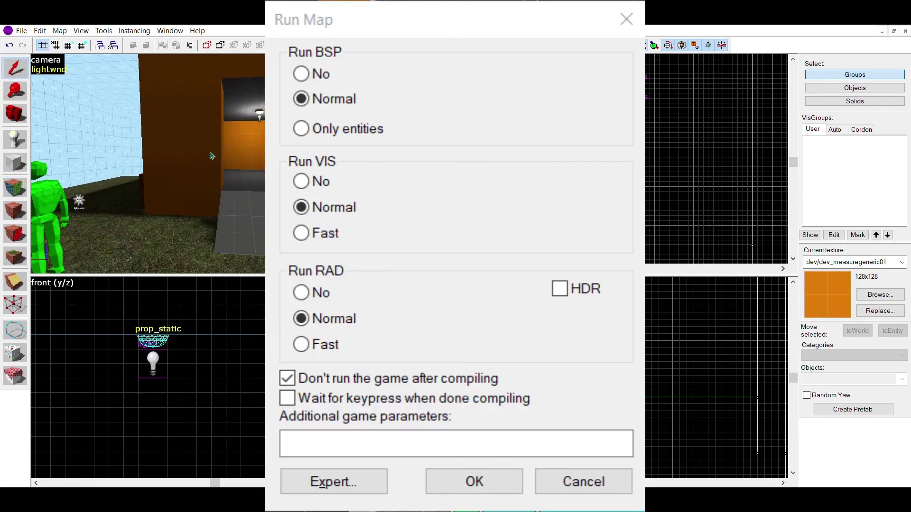
click(209, 154)
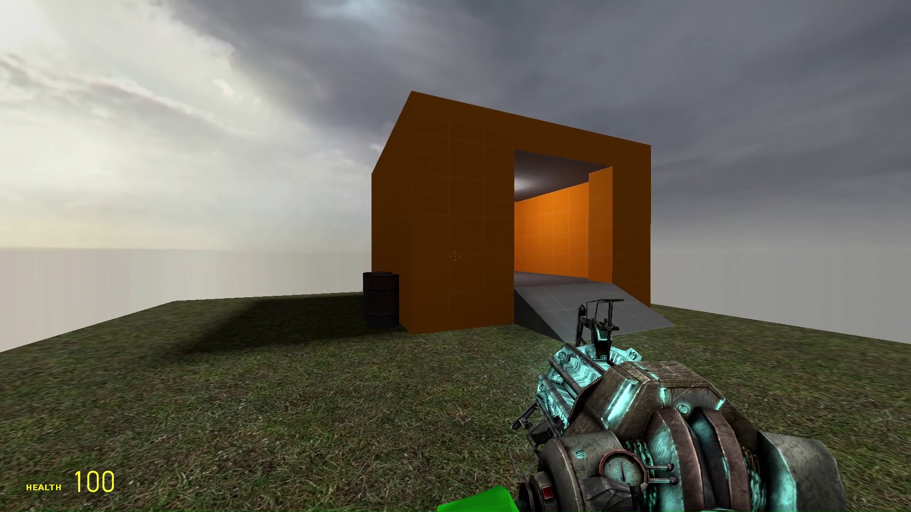
Step: Walk through the compiled map in game, pick up and throw a barrel, and inspect the house interior and ceiling lamp
key(s)
key(a)
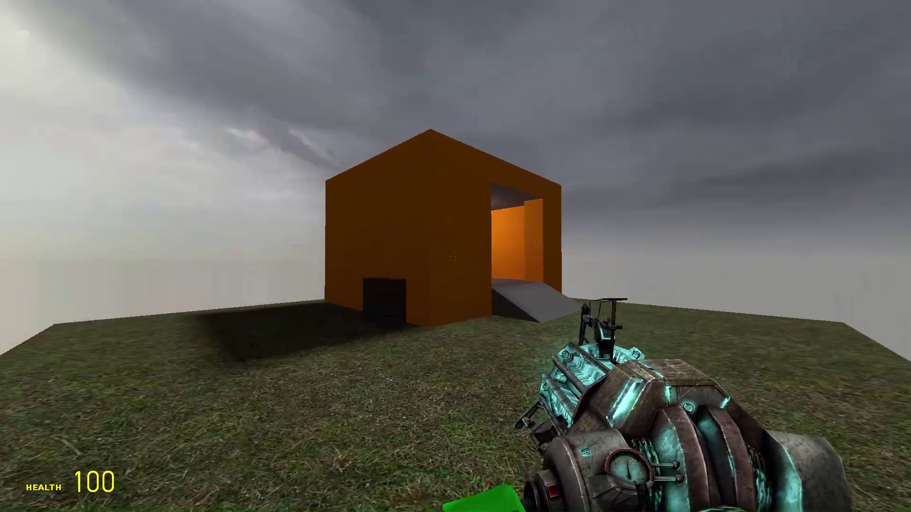
key(w)
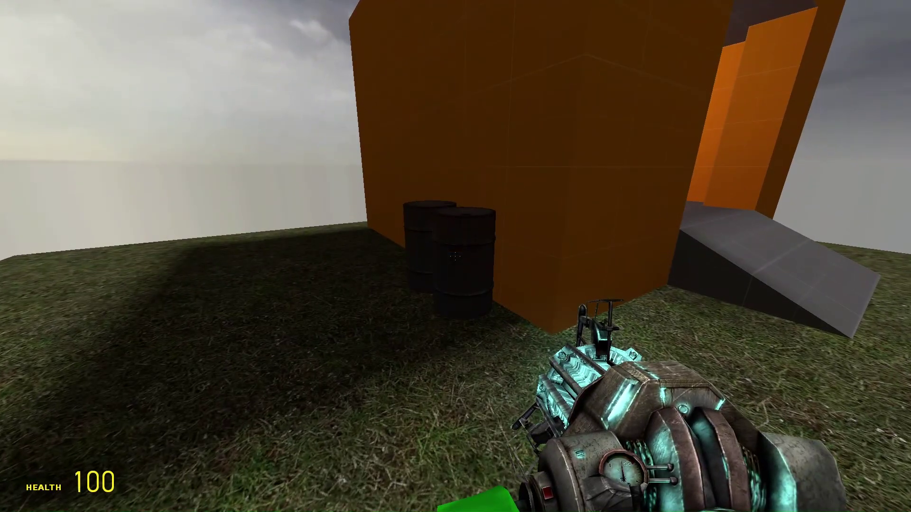
key(w)
key(e)
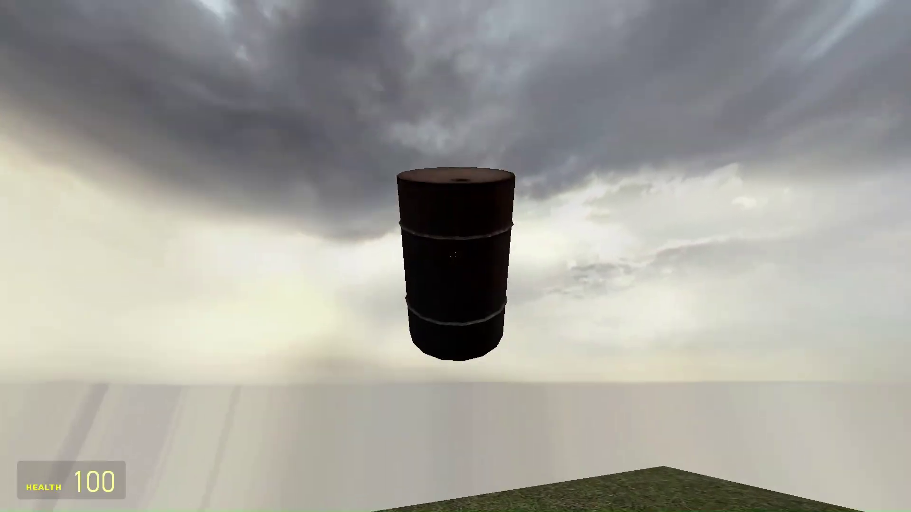
click(455, 257)
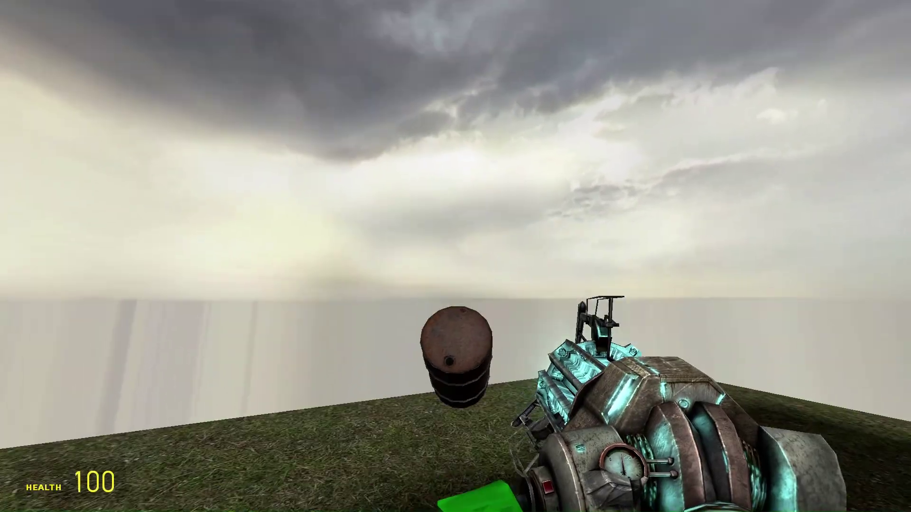
key(s)
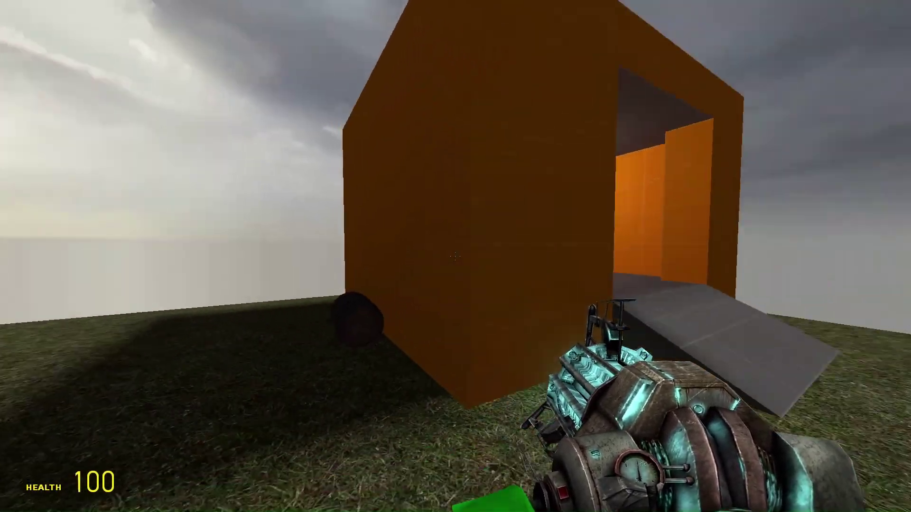
key(w)
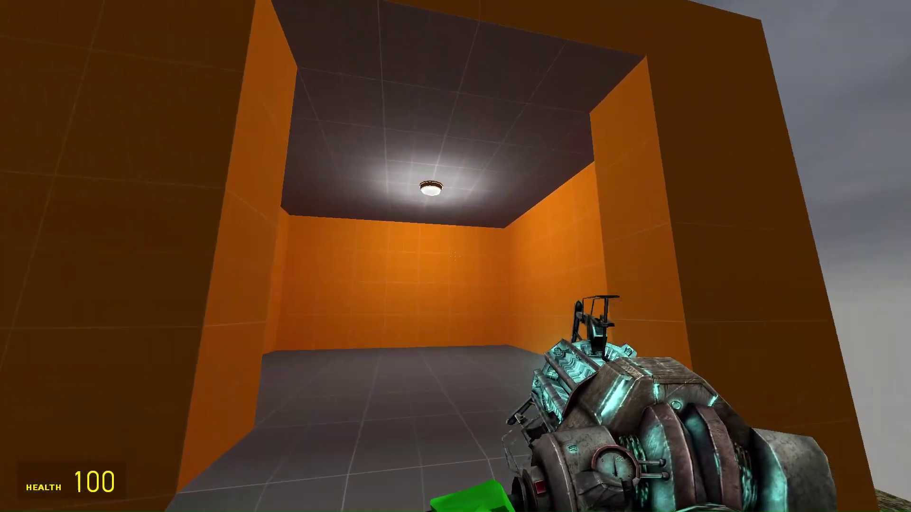